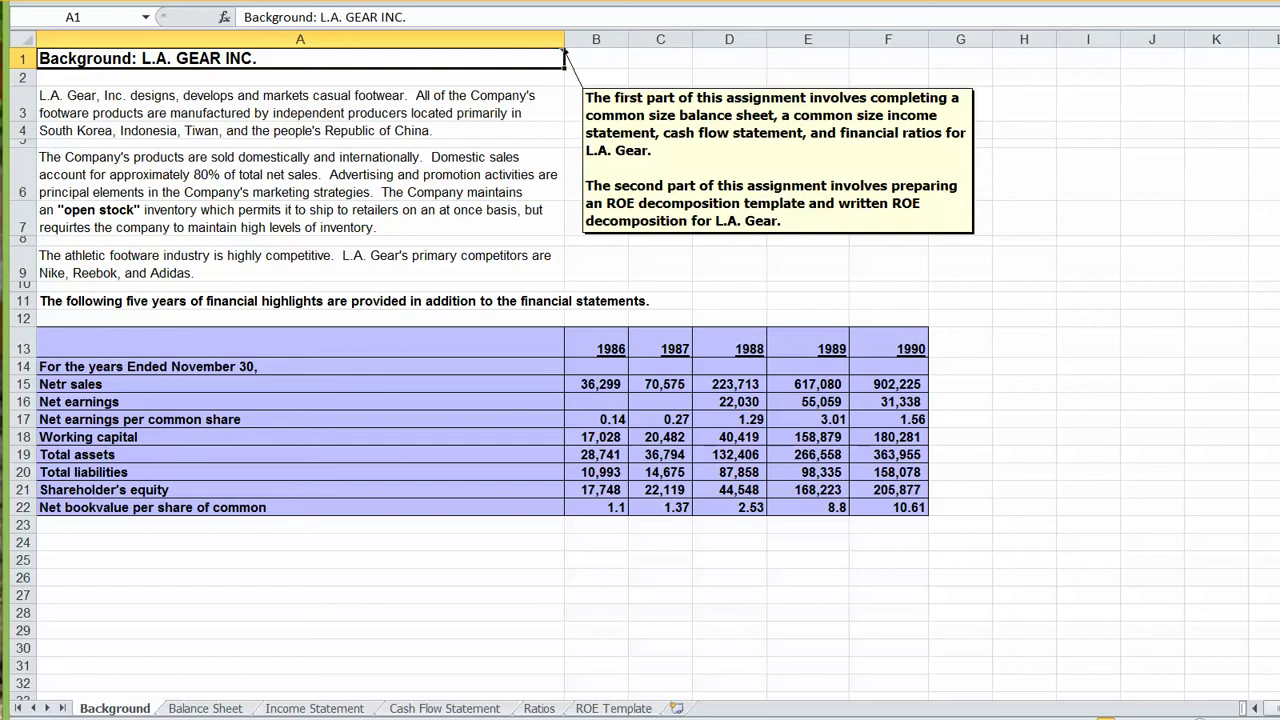
Step: Review the L.A. Gear workbook's Balance Sheet, Income Statement, Cash Flow Statement, Ratios and ROE Template worksheets
{"action": "left_click", "coordinate": [206, 708]}
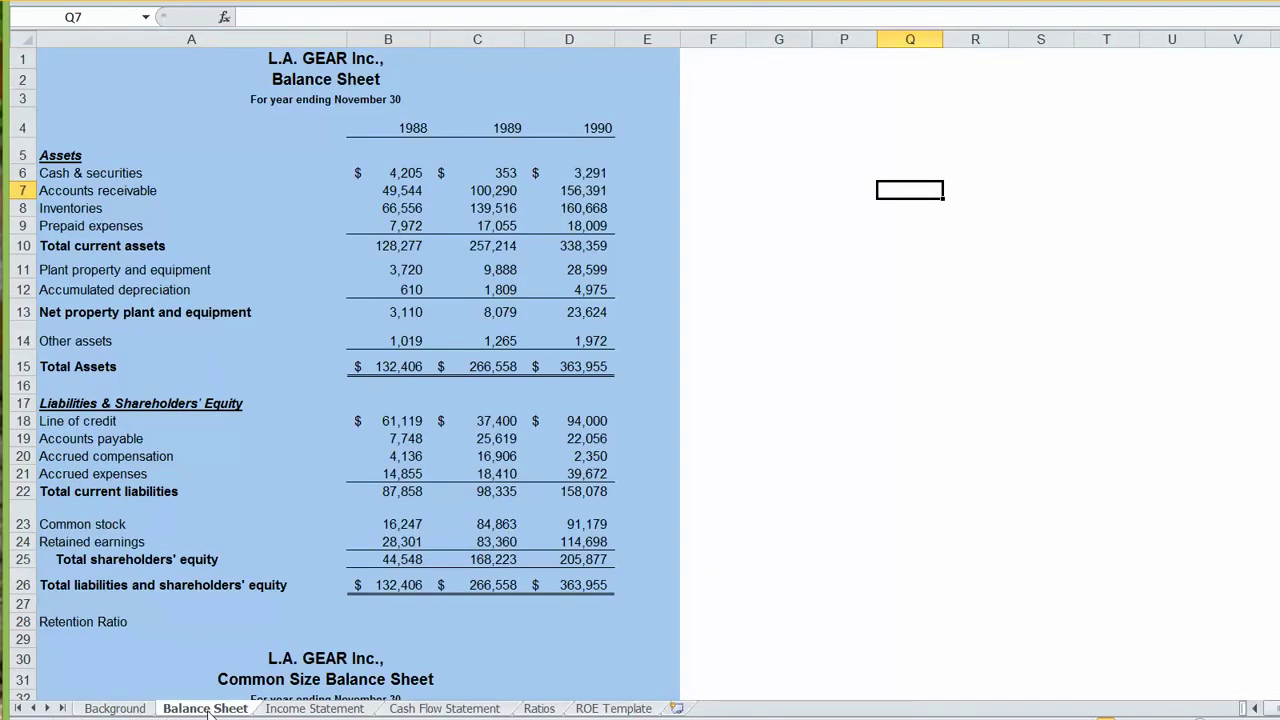
{"action": "scroll", "coordinate": [218, 704], "scroll_direction": "down", "scroll_amount": 10}
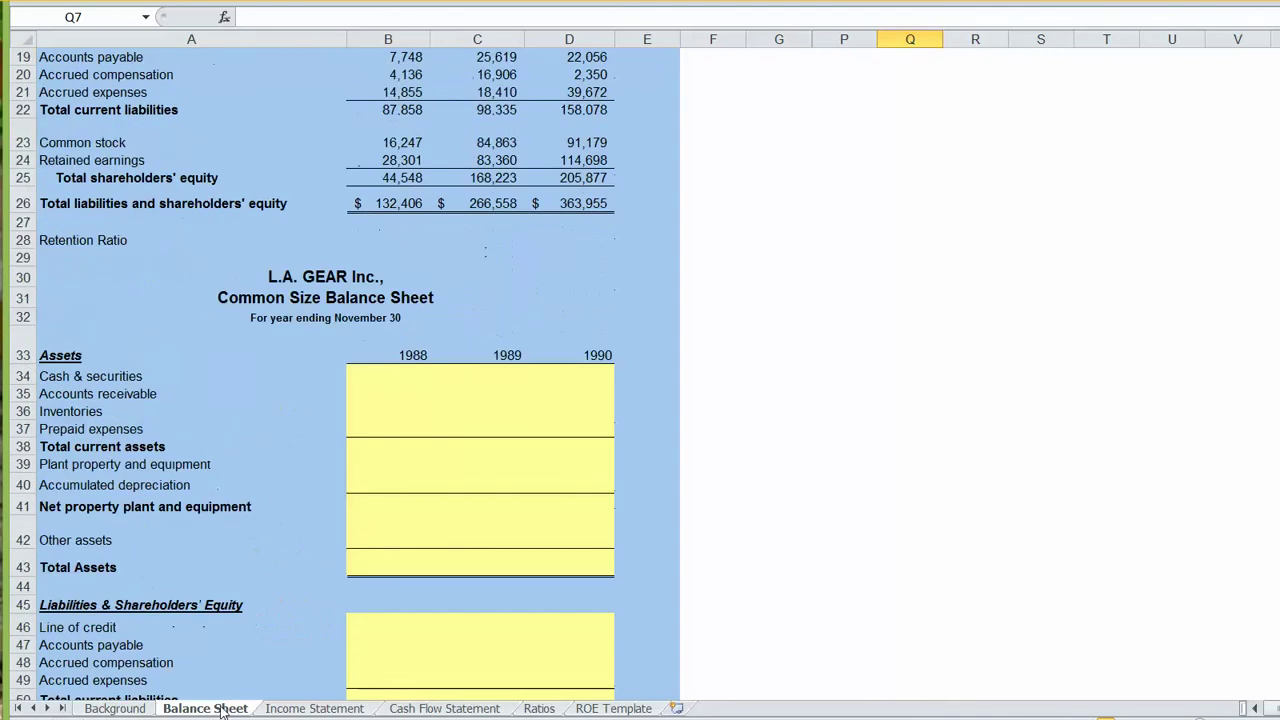
{"action": "scroll", "coordinate": [230, 697], "scroll_direction": "down", "scroll_amount": 3}
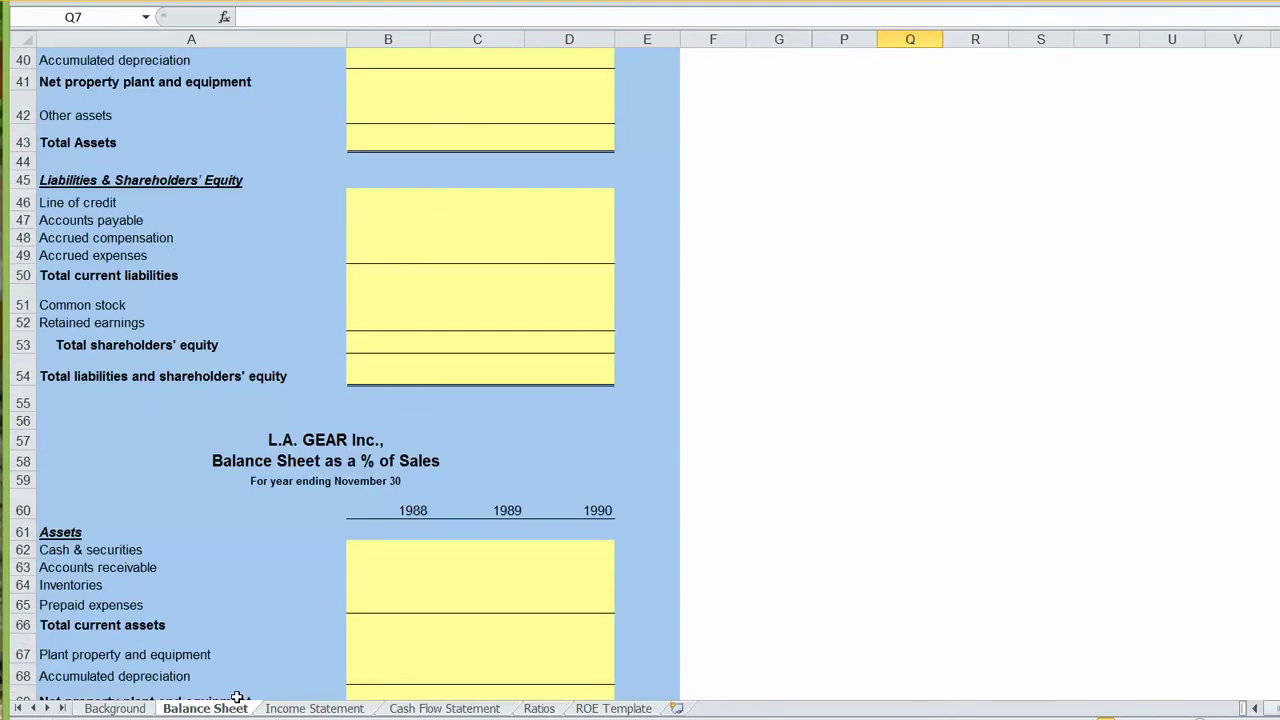
{"action": "left_click", "coordinate": [292, 710]}
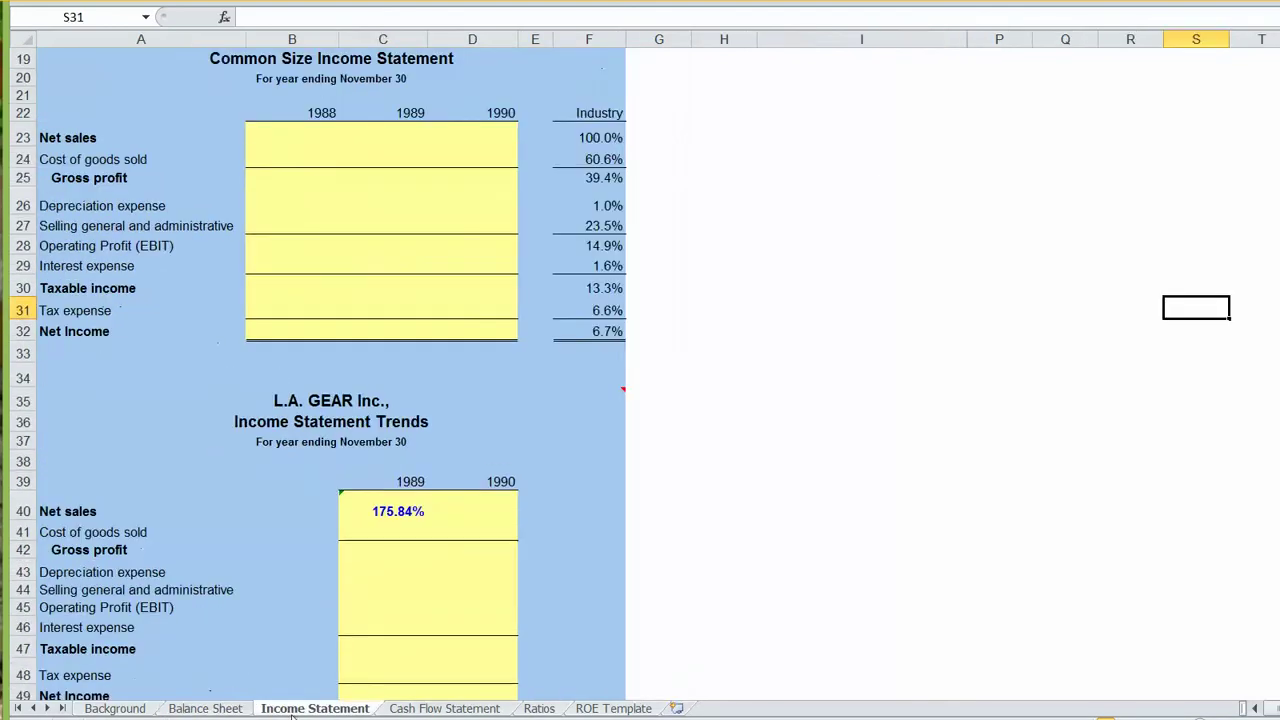
{"action": "scroll", "coordinate": [292, 712], "scroll_direction": "up", "scroll_amount": 5}
{"action": "scroll", "coordinate": [292, 712], "scroll_direction": "up", "scroll_amount": 1}
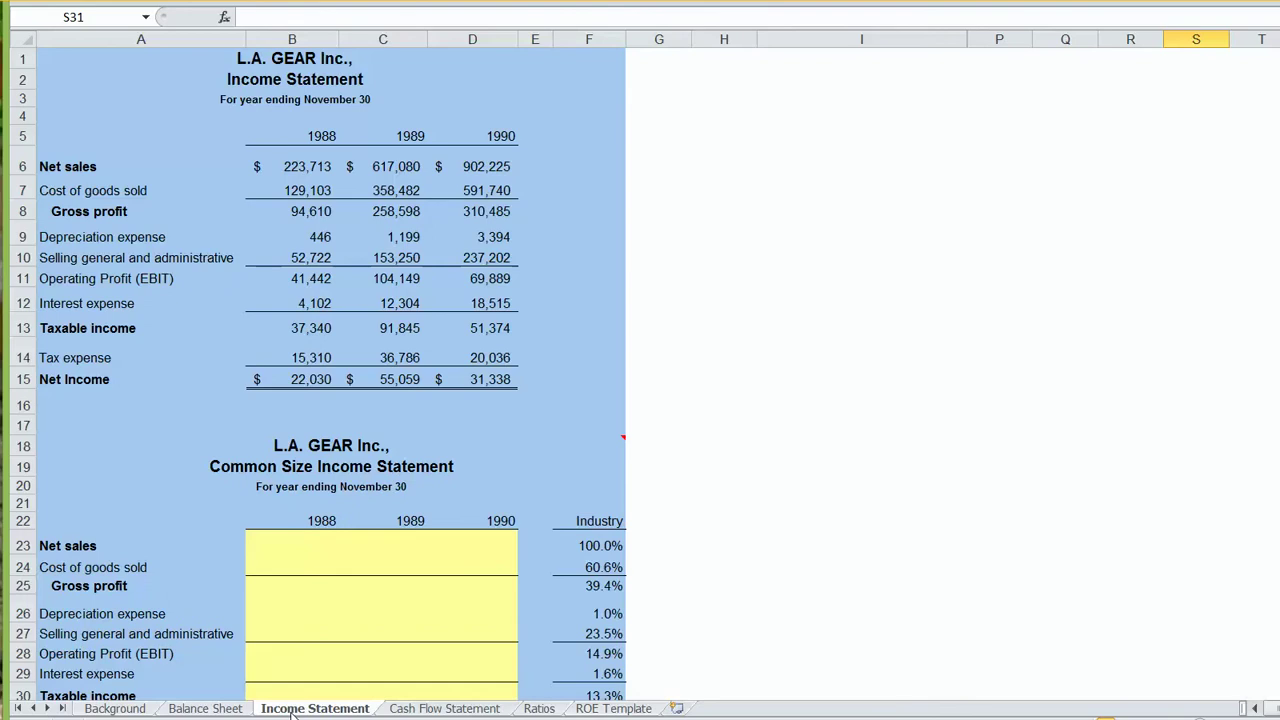
{"action": "scroll", "coordinate": [292, 712], "scroll_direction": "down", "scroll_amount": 4}
{"action": "scroll", "coordinate": [287, 712], "scroll_direction": "down", "scroll_amount": 2}
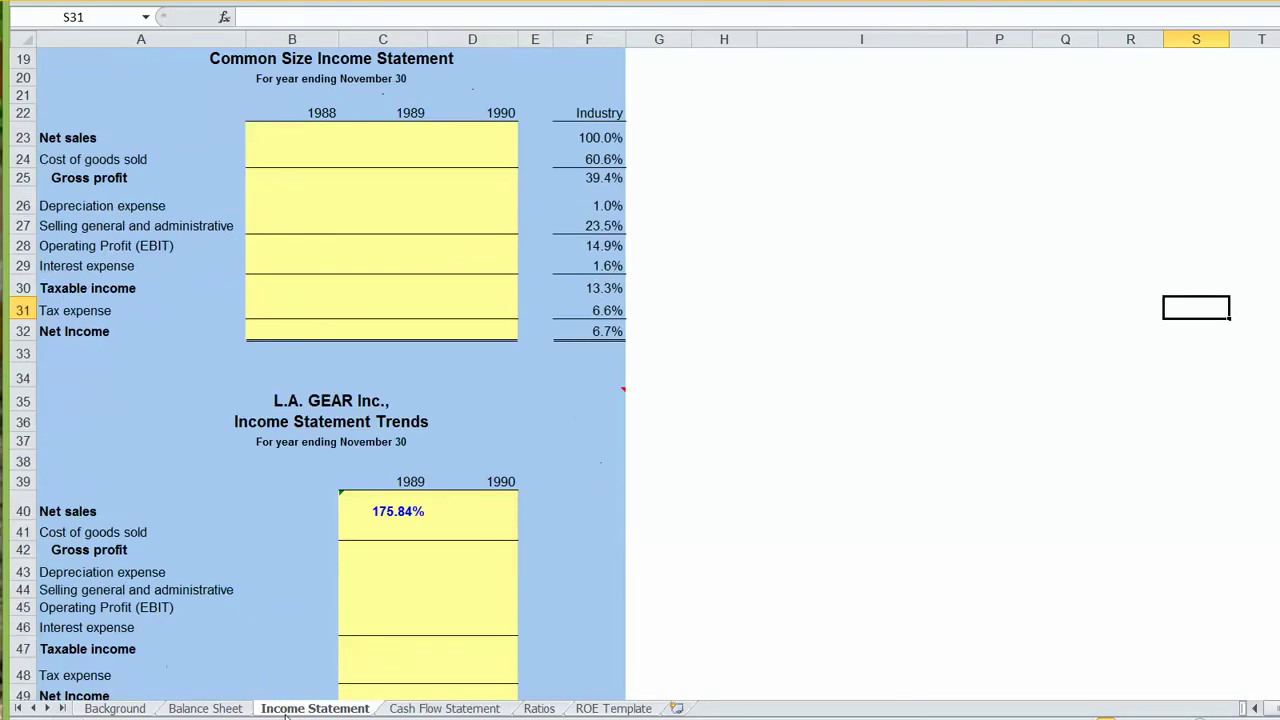
{"action": "left_click", "coordinate": [449, 708]}
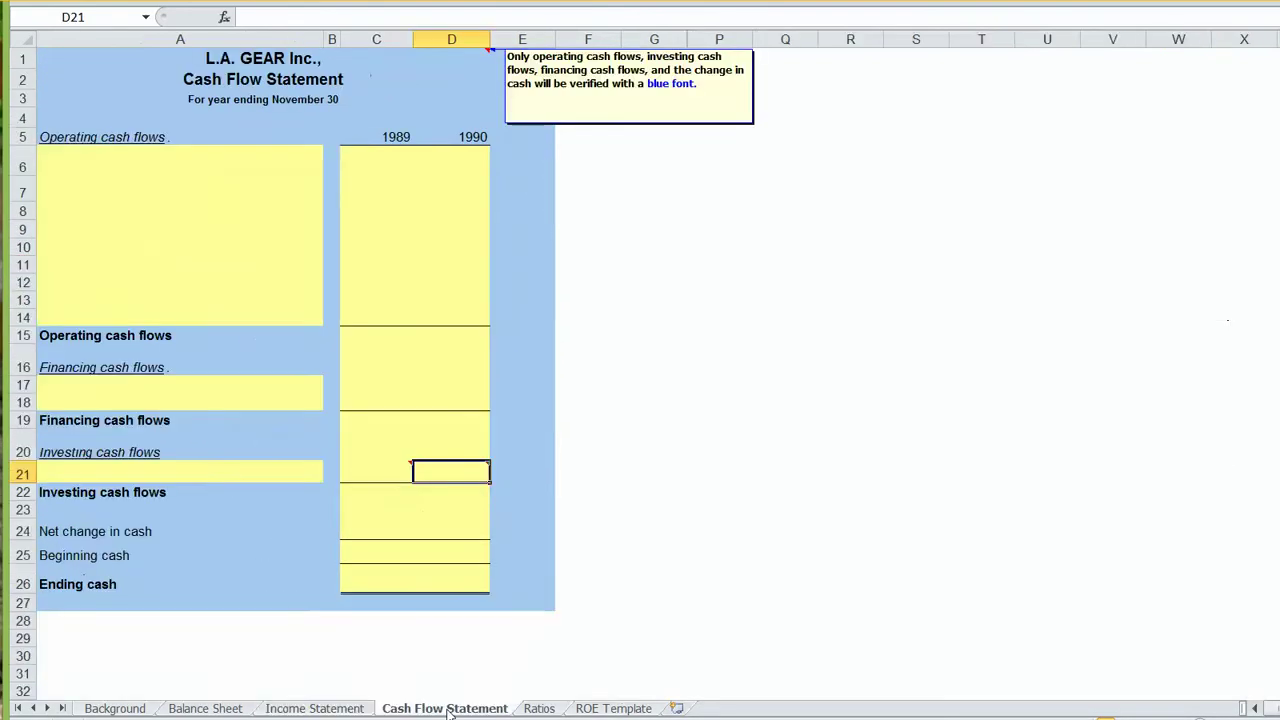
{"action": "left_click", "coordinate": [545, 709]}
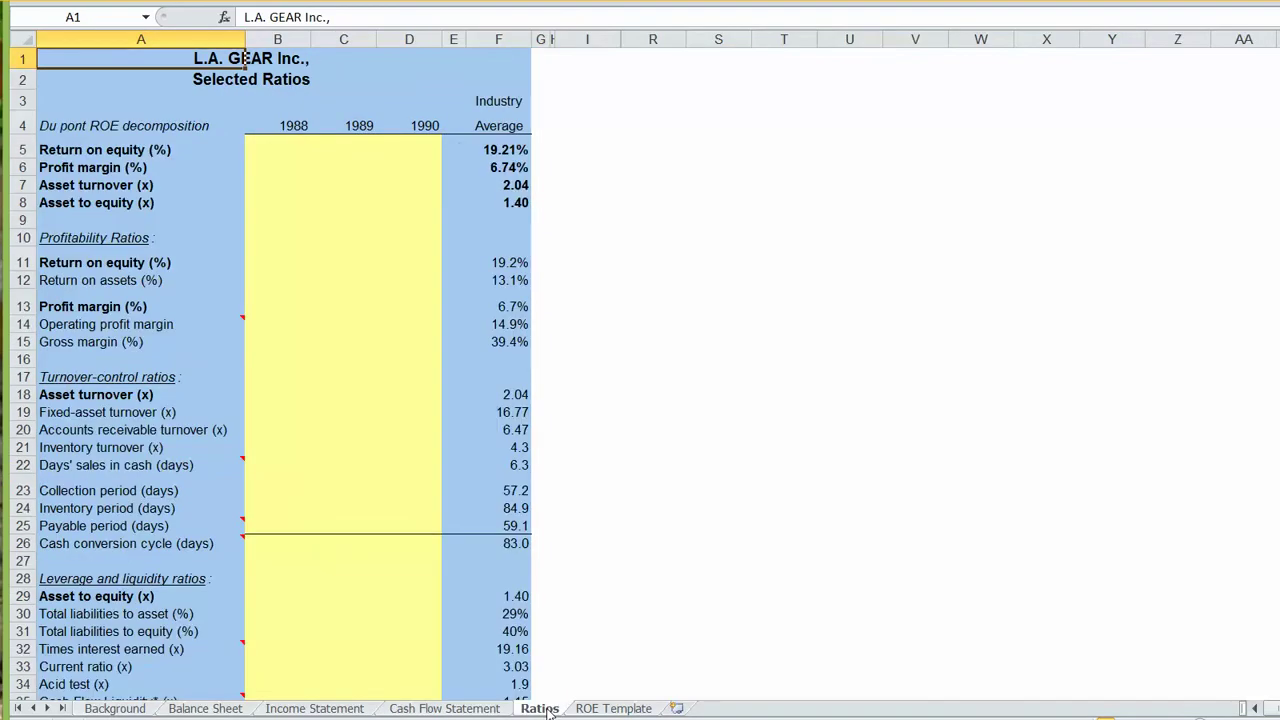
{"action": "left_click", "coordinate": [597, 709]}
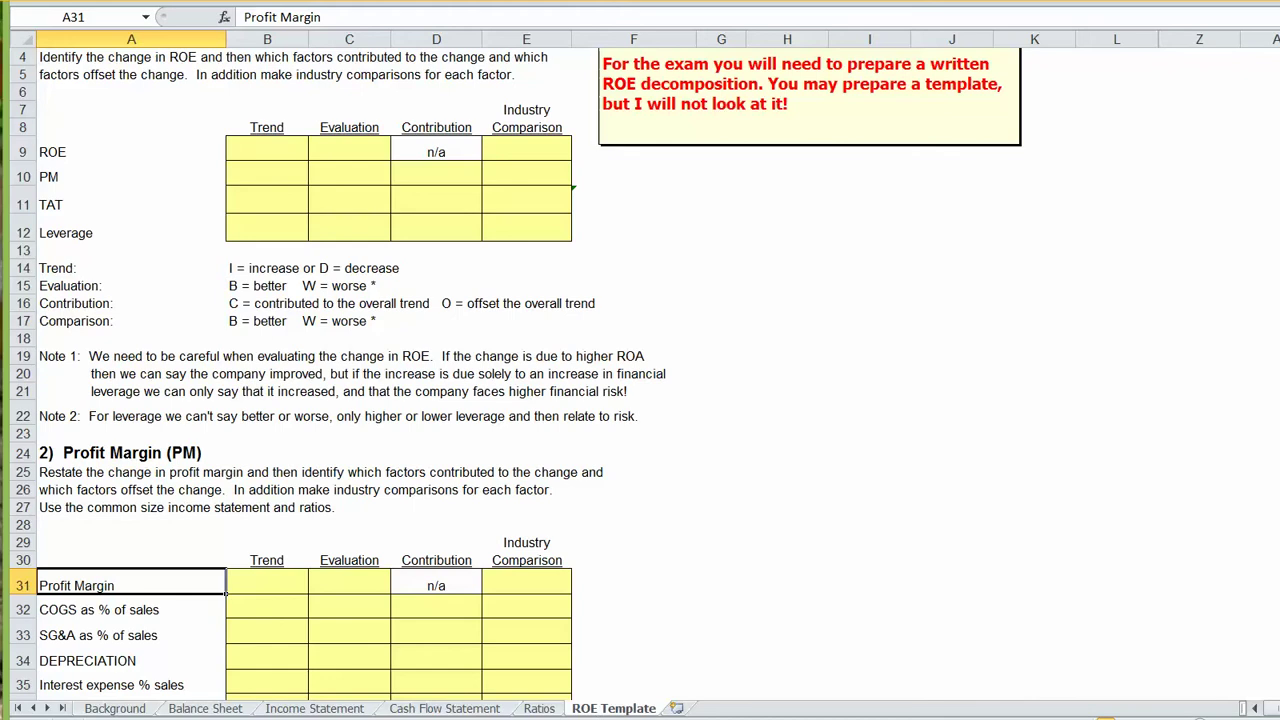
Step: On the Balance Sheet worksheet, build the 1988 common-size formula for cash & securities in B34 as =B6/B15
{"action": "left_click", "coordinate": [205, 708]}
{"action": "scroll", "coordinate": [235, 600], "scroll_direction": "up", "scroll_amount": 8}
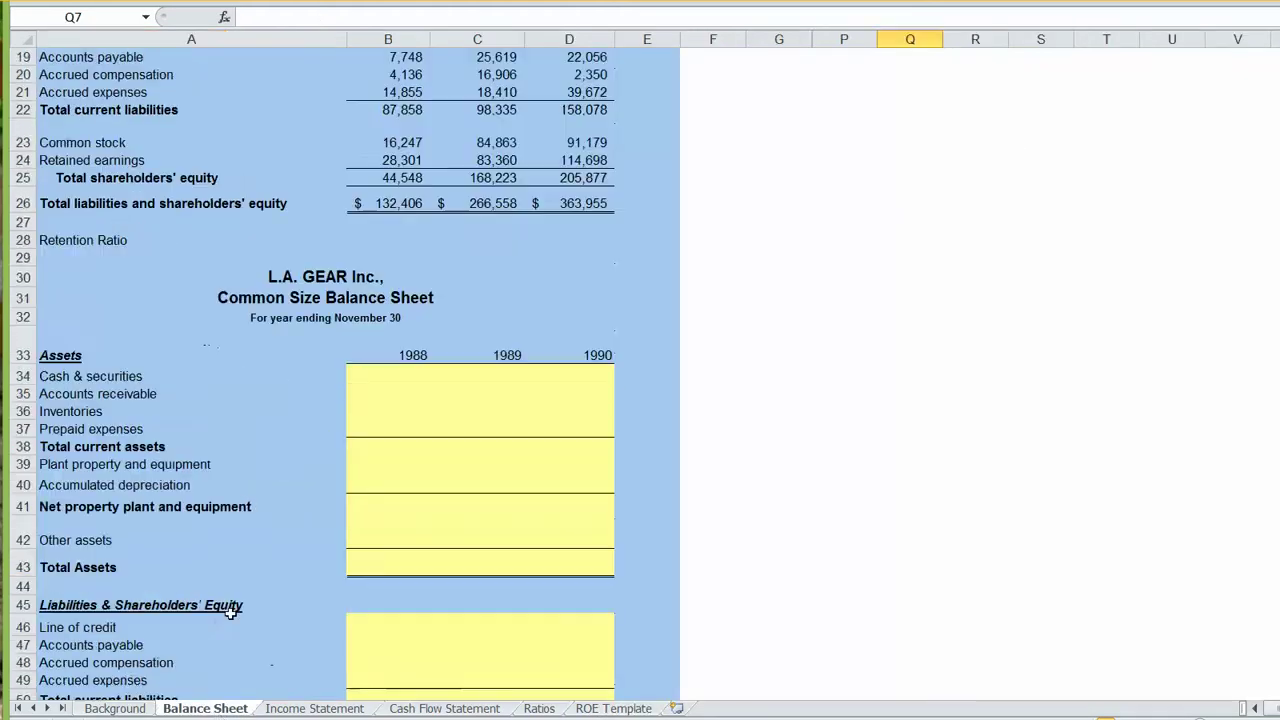
{"action": "scroll", "coordinate": [235, 593], "scroll_direction": "up", "scroll_amount": 5}
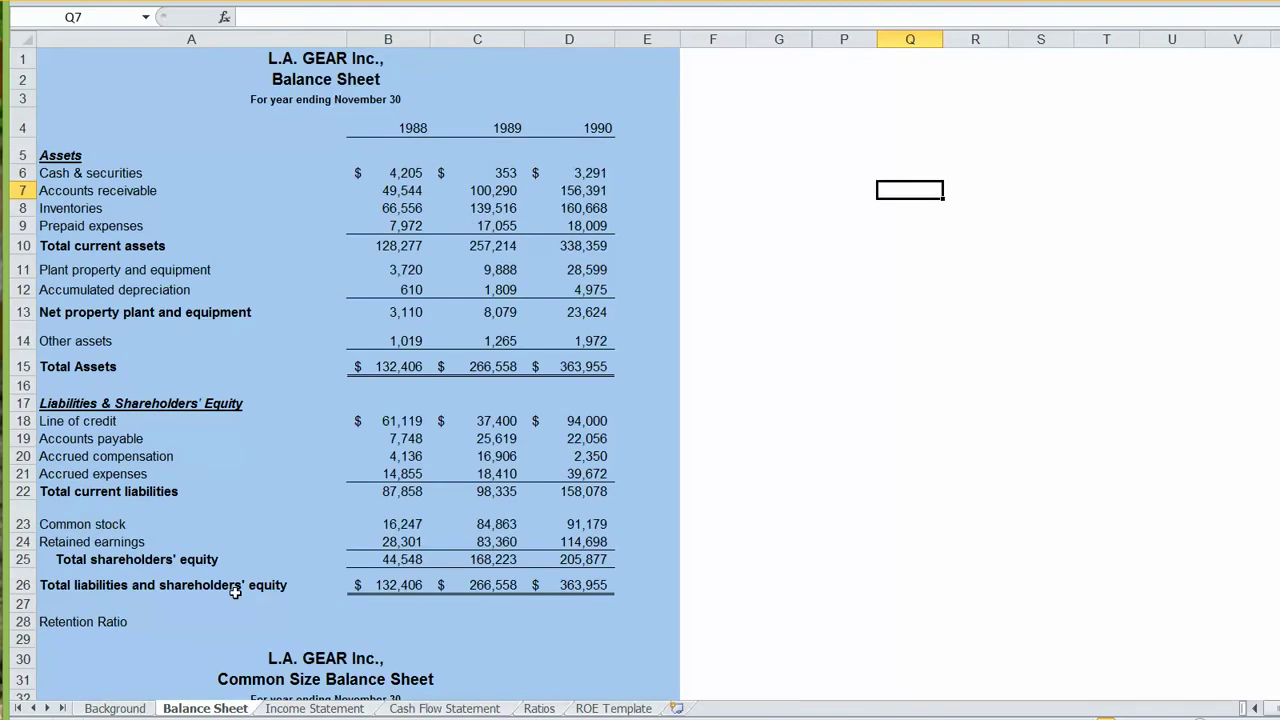
{"action": "scroll", "coordinate": [235, 593], "scroll_direction": "down", "scroll_amount": 2}
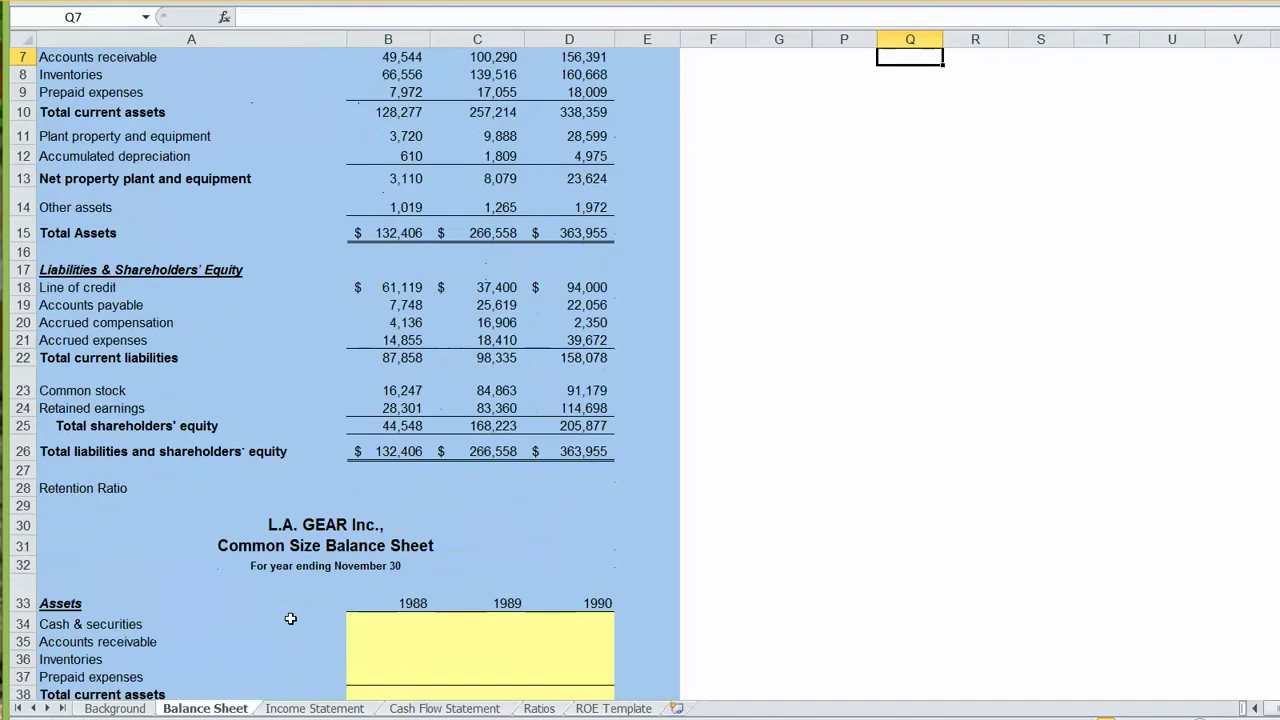
{"action": "left_click", "coordinate": [399, 628]}
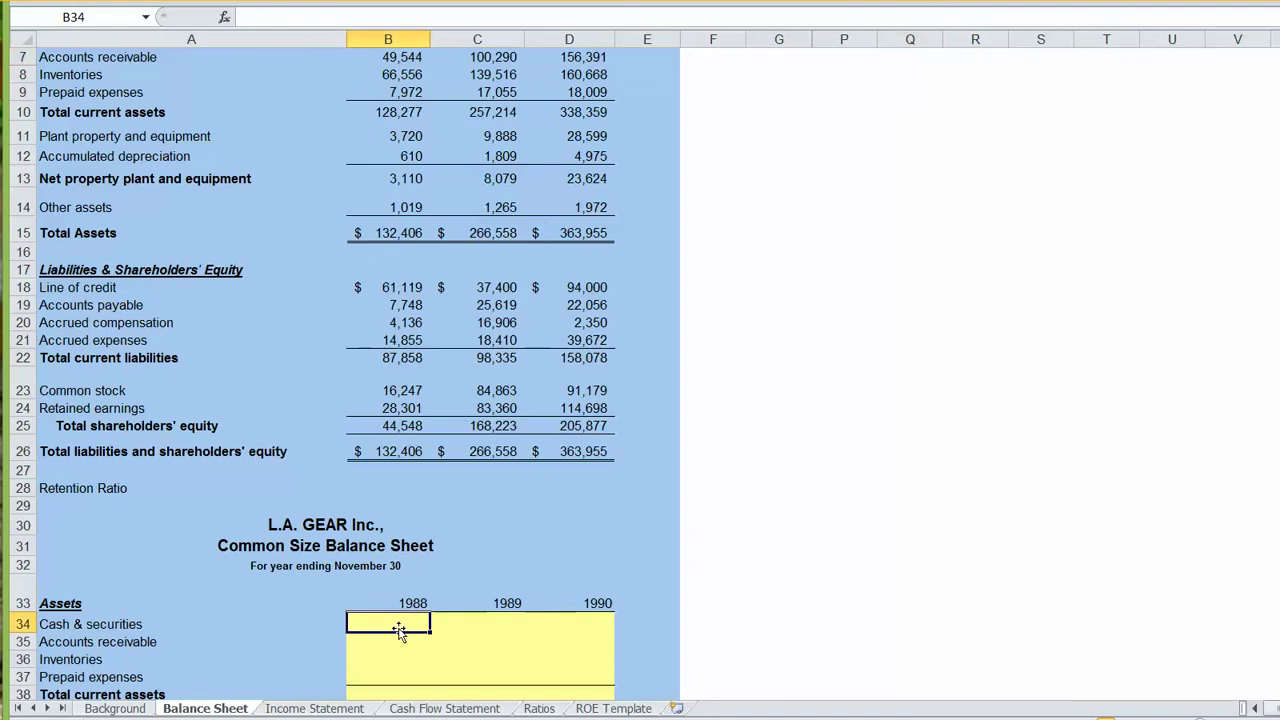
{"action": "type", "text": "="}
{"action": "scroll", "coordinate": [410, 250], "scroll_direction": "up", "scroll_amount": 1}
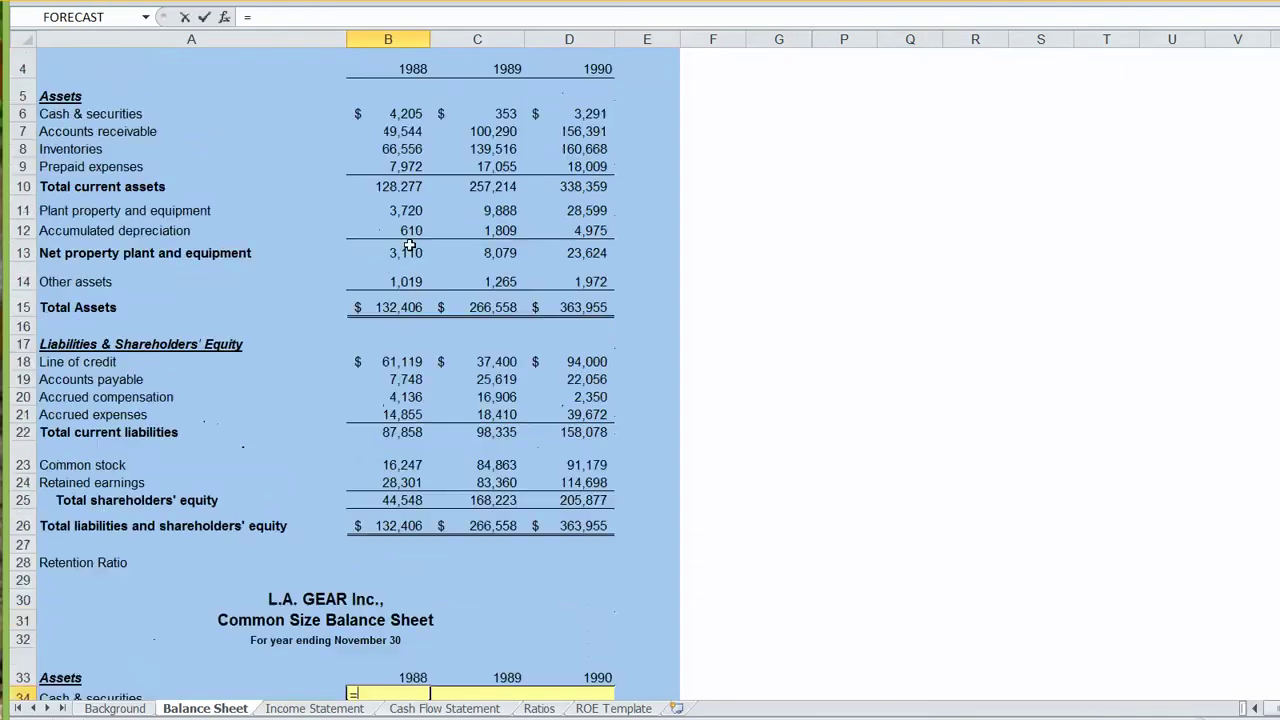
{"action": "scroll", "coordinate": [410, 245], "scroll_direction": "up", "scroll_amount": 1}
{"action": "left_click", "coordinate": [400, 173]}
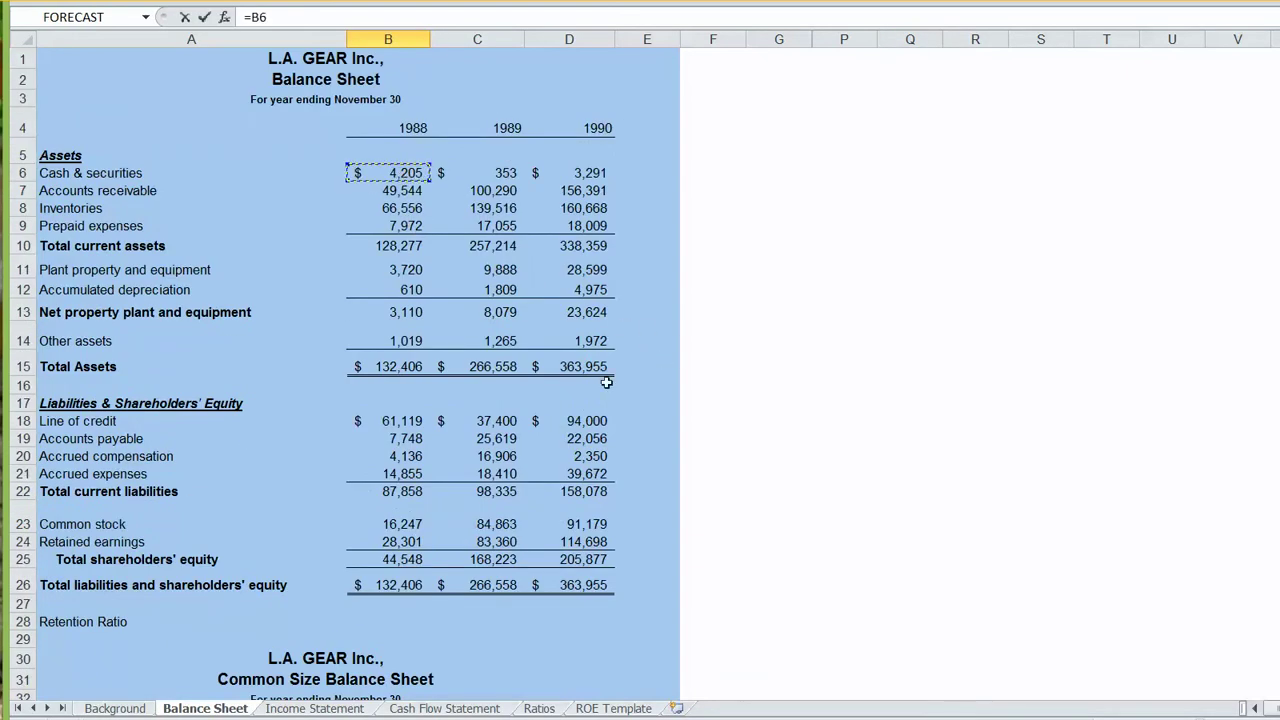
{"action": "type", "text": "/"}
{"action": "left_click", "coordinate": [369, 364]}
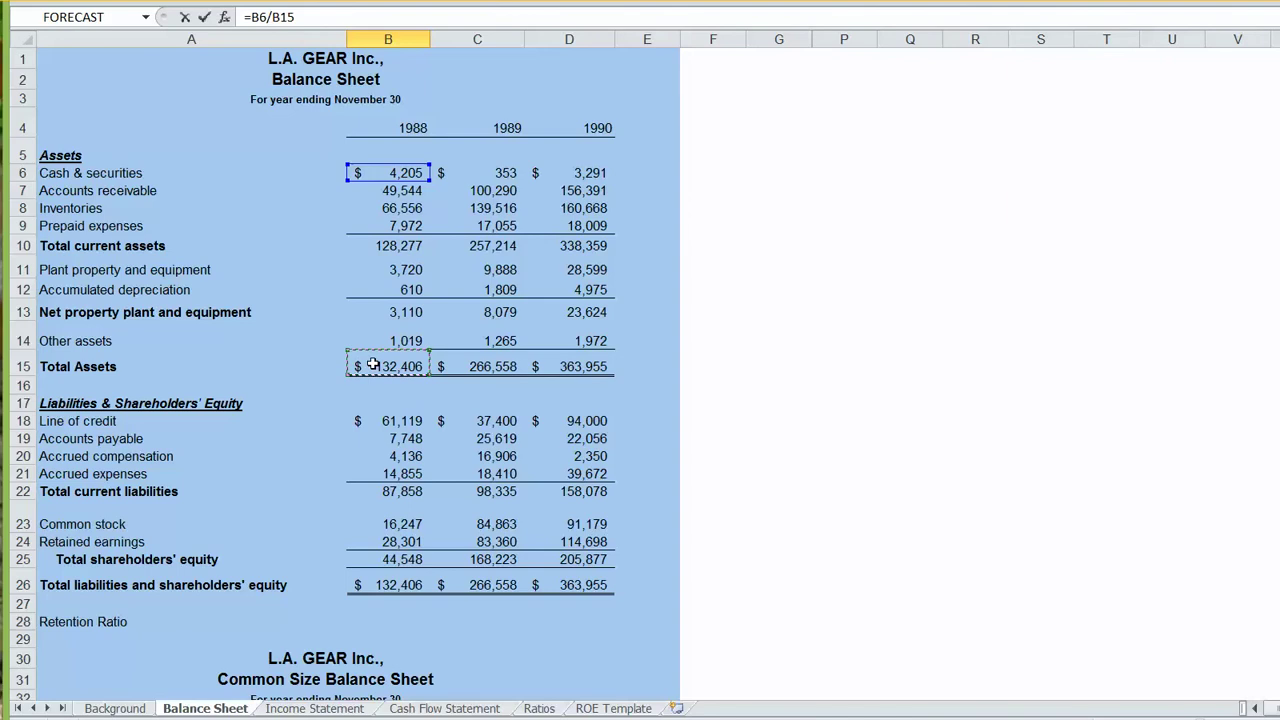
Step: Anchor the row of the total assets reference so the B34 formula reads =B6/B$15, and commit it
{"action": "left_click", "coordinate": [281, 17]}
{"action": "key", "text": "F4"}
{"action": "key", "text": "F4"}
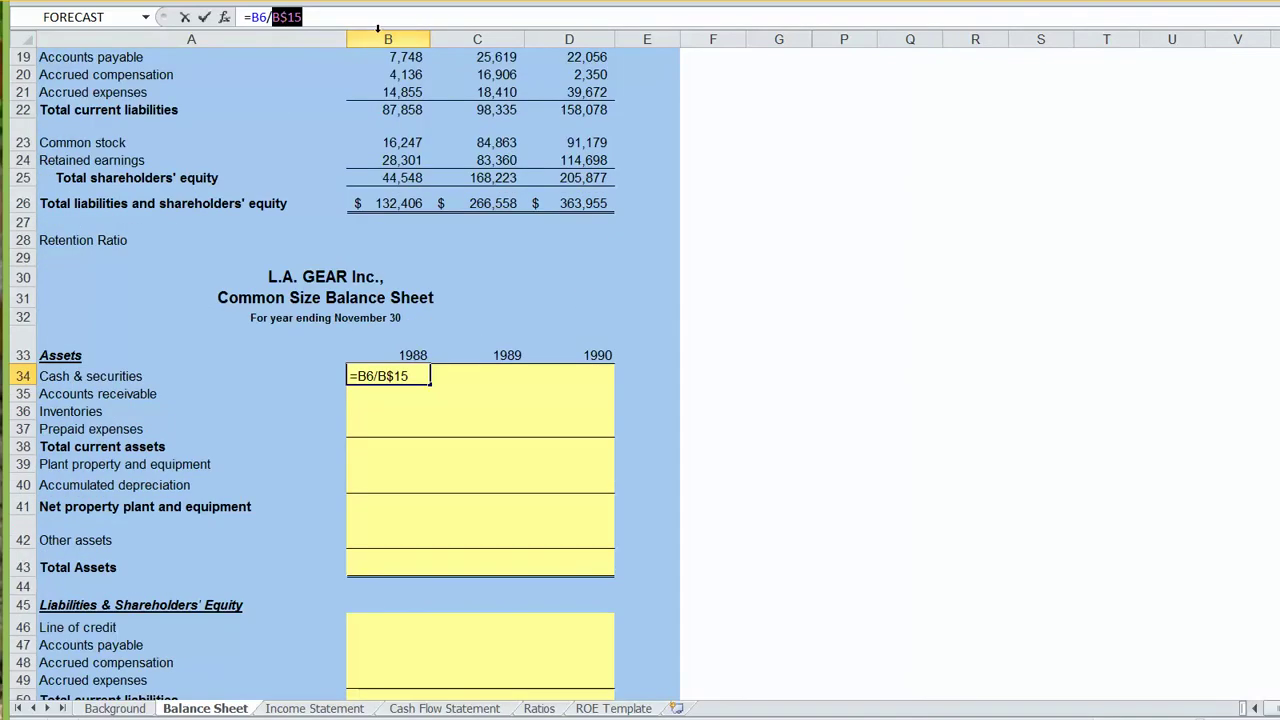
{"action": "key", "text": "Return"}
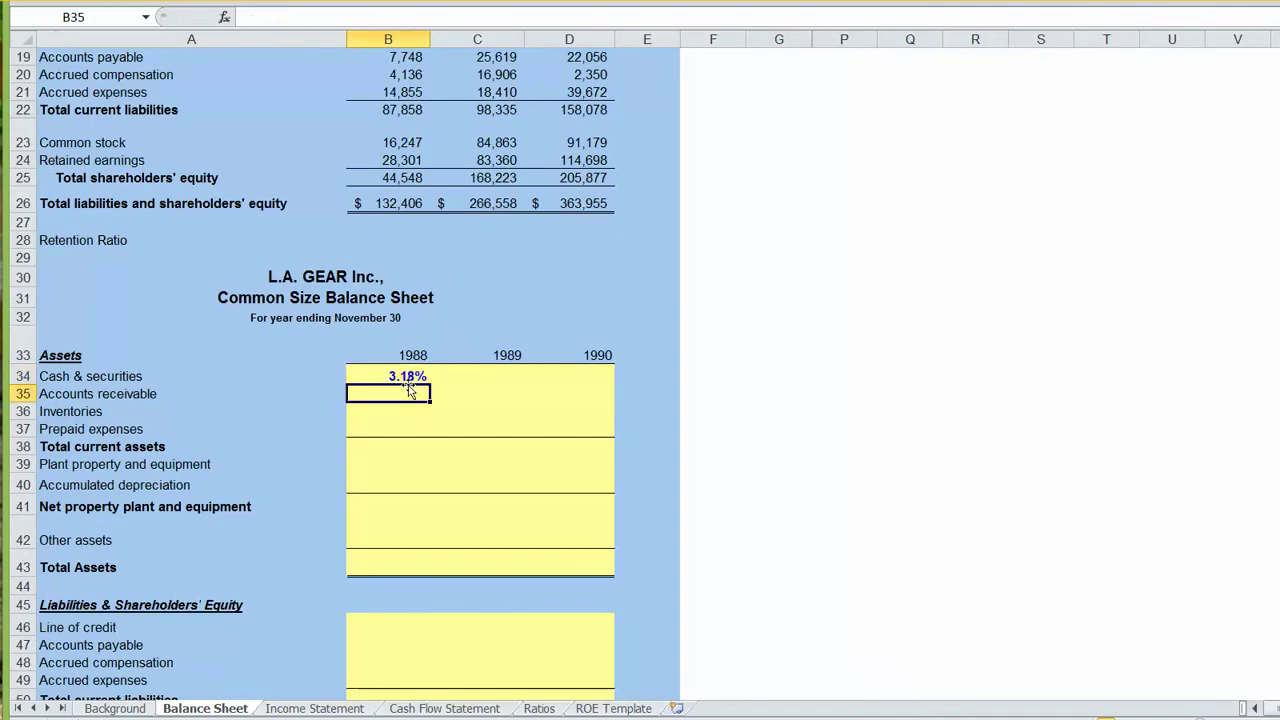
Step: Fill the B34 formula down to Total Assets in row 43 and across through the 1990 column
{"action": "left_click", "coordinate": [405, 374]}
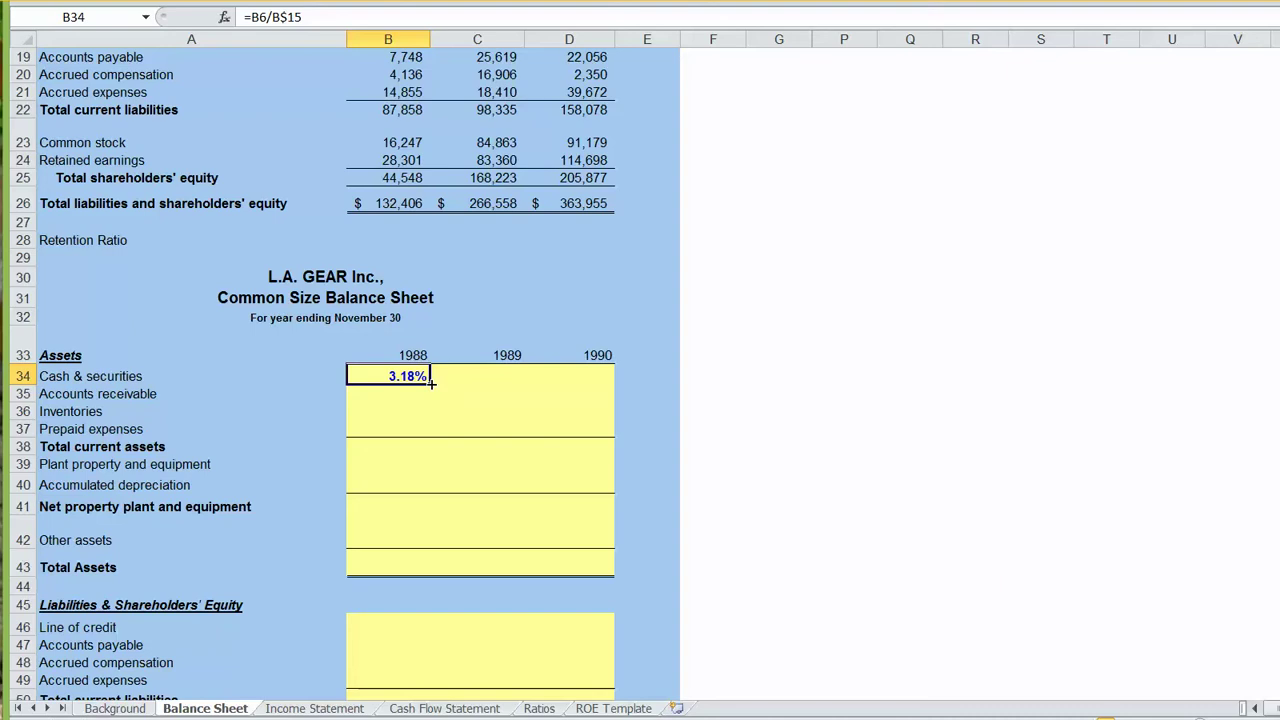
{"action": "left_click_drag", "start_coordinate": [431, 382], "coordinate": [410, 571]}
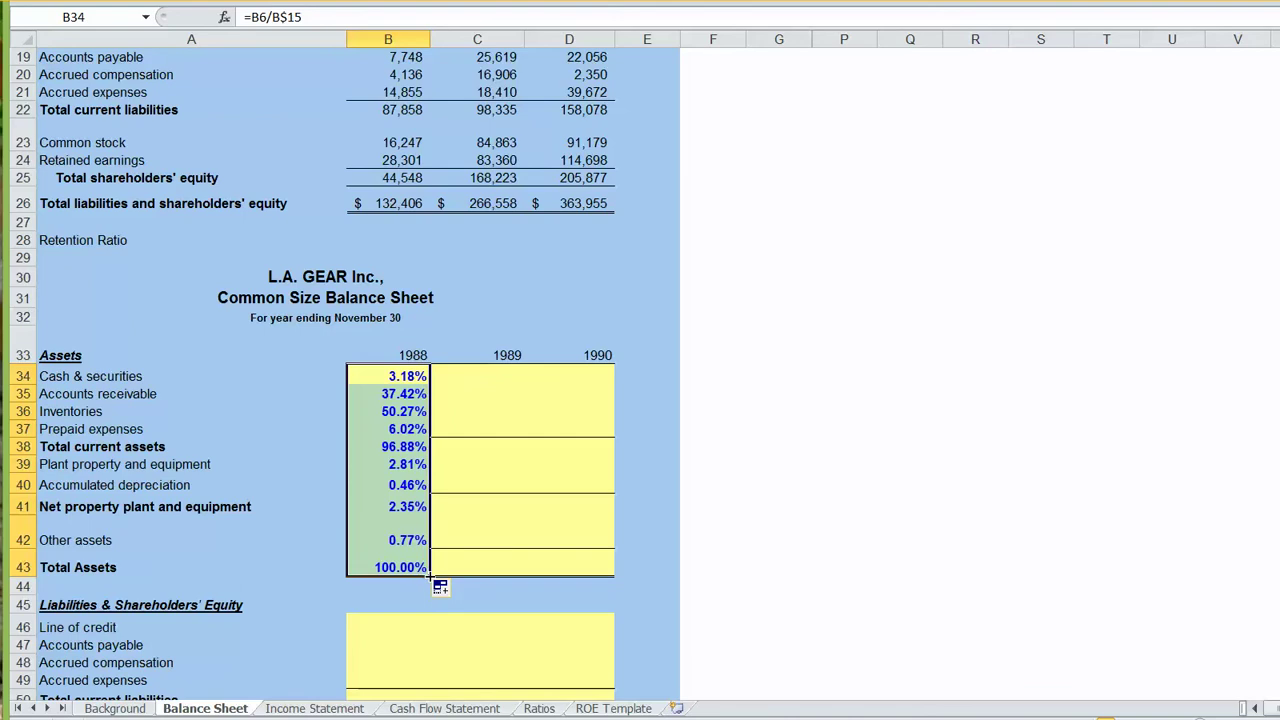
{"action": "left_click_drag", "start_coordinate": [431, 576], "coordinate": [602, 577]}
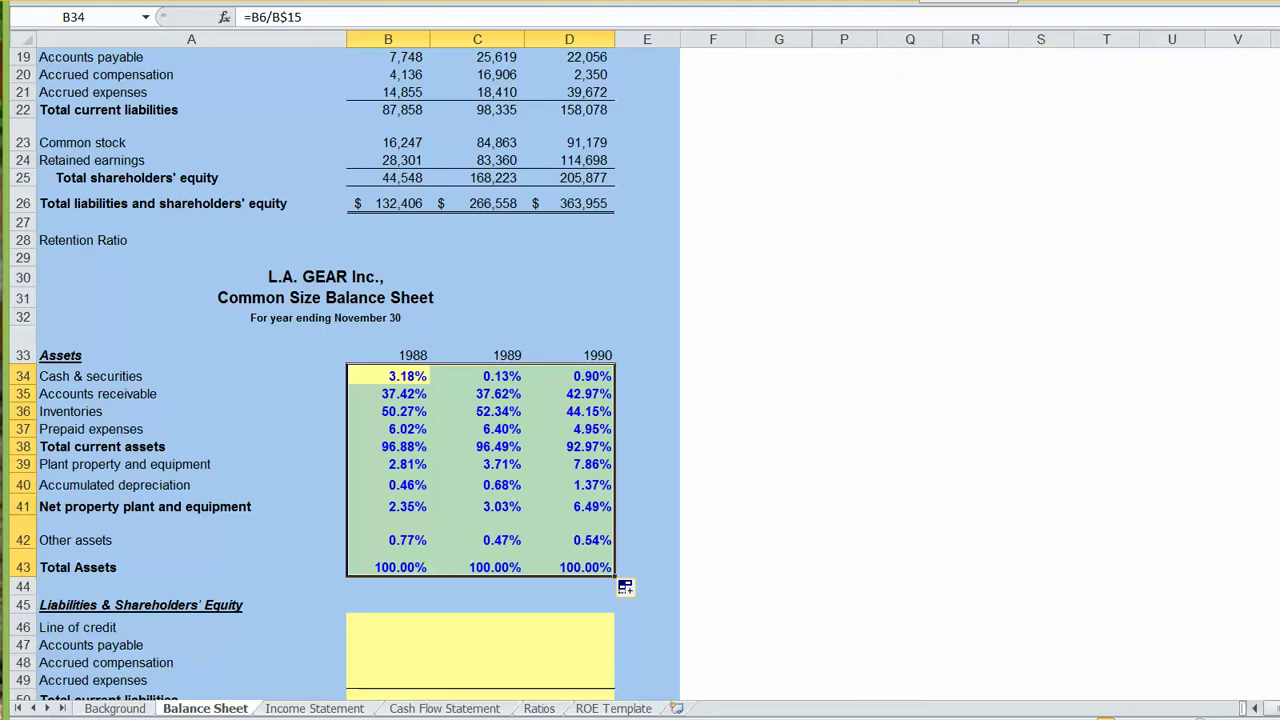
Step: Restore the subtotal border lines across the 1988–1990 columns of the common-size assets section, with a double line under Total Assets
{"action": "left_click_drag", "start_coordinate": [388, 429], "coordinate": [569, 429]}
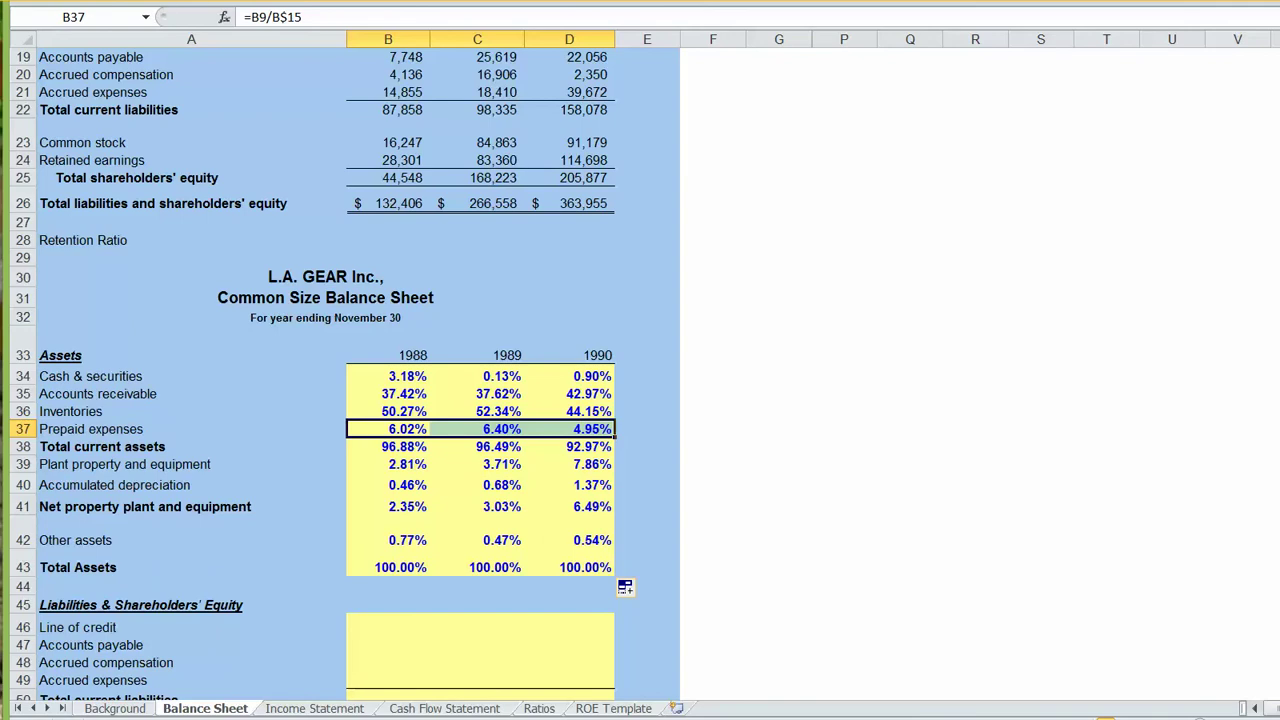
{"action": "left_click", "coordinate": [75, 0]}
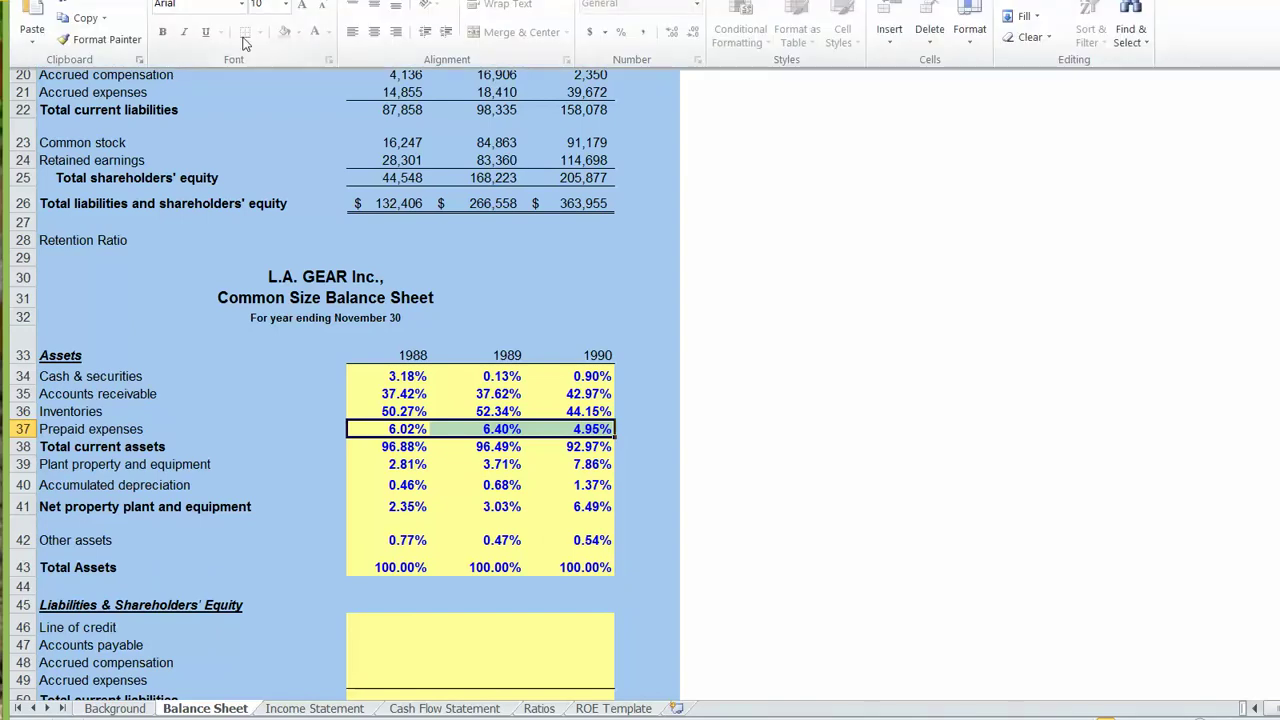
{"action": "left_click", "coordinate": [400, 507]}
{"action": "left_click_drag", "start_coordinate": [400, 507], "coordinate": [546, 506]}
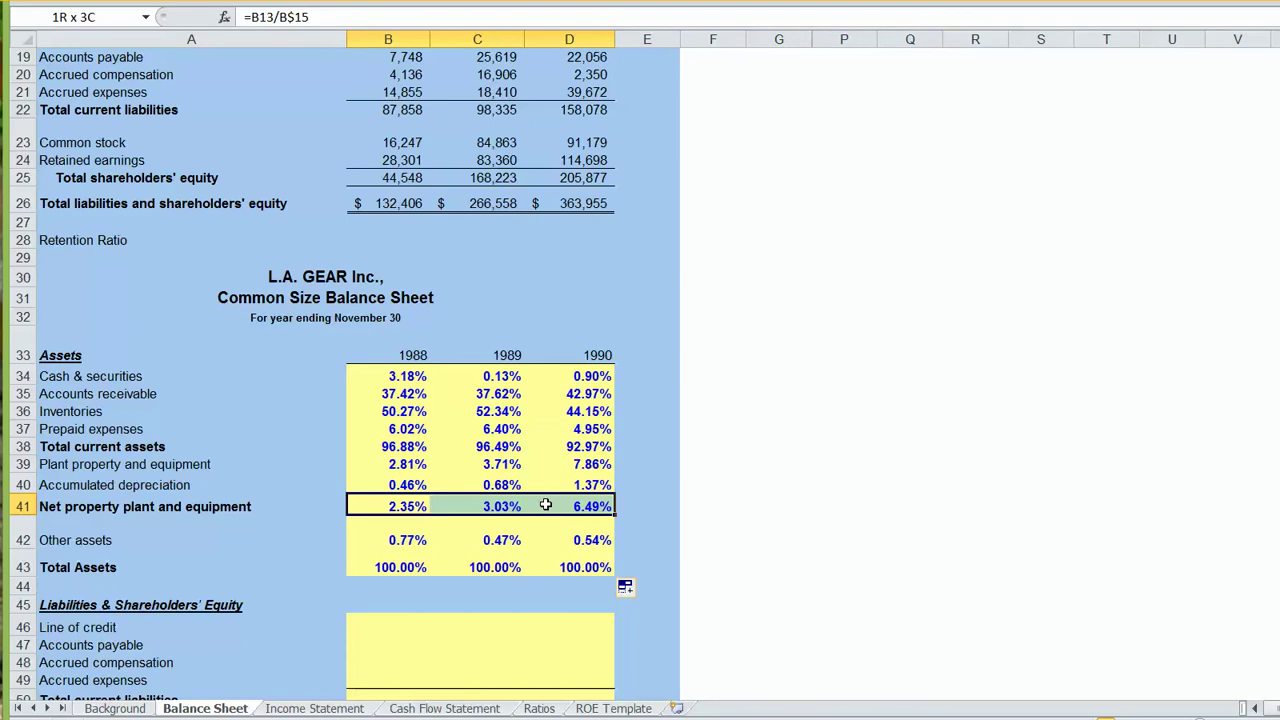
{"action": "left_click_drag", "start_coordinate": [400, 540], "coordinate": [550, 541]}
{"action": "left_click", "coordinate": [80, 0]}
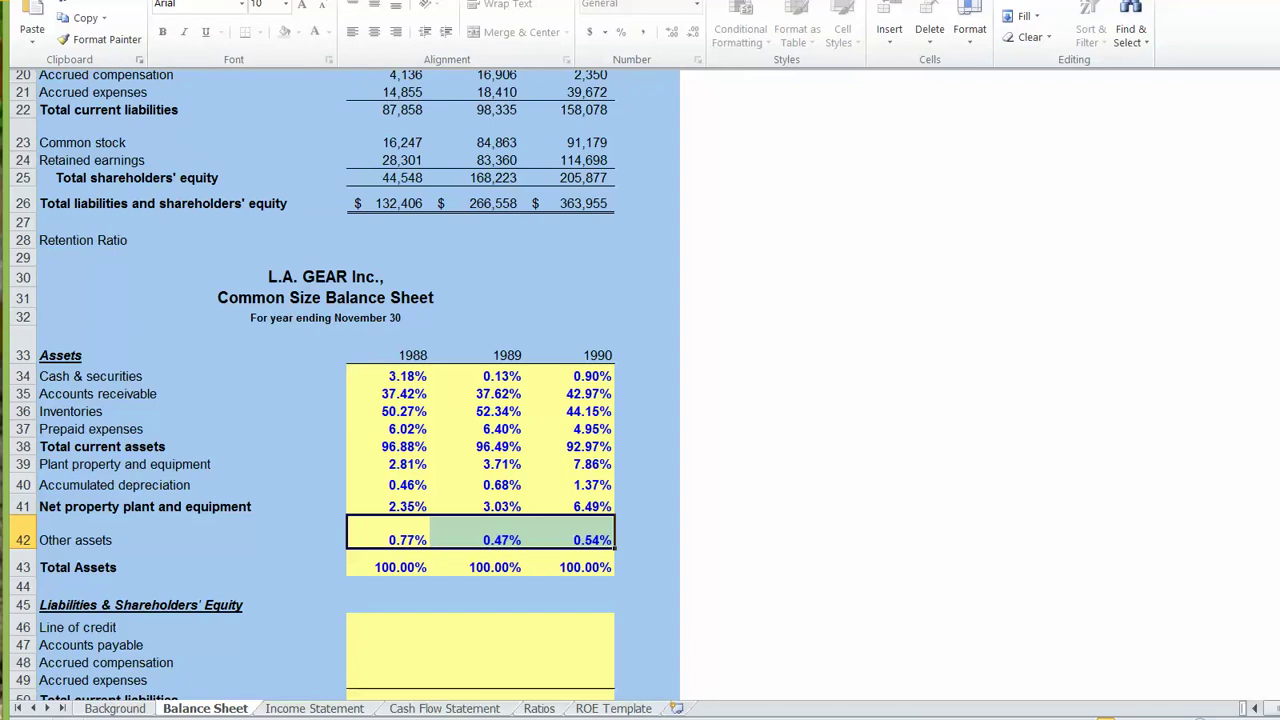
Step: Copy the B34 formula to Line of credit in B46 and fill it through D54 for all liabilities and equity rows
{"action": "left_click", "coordinate": [388, 376]}
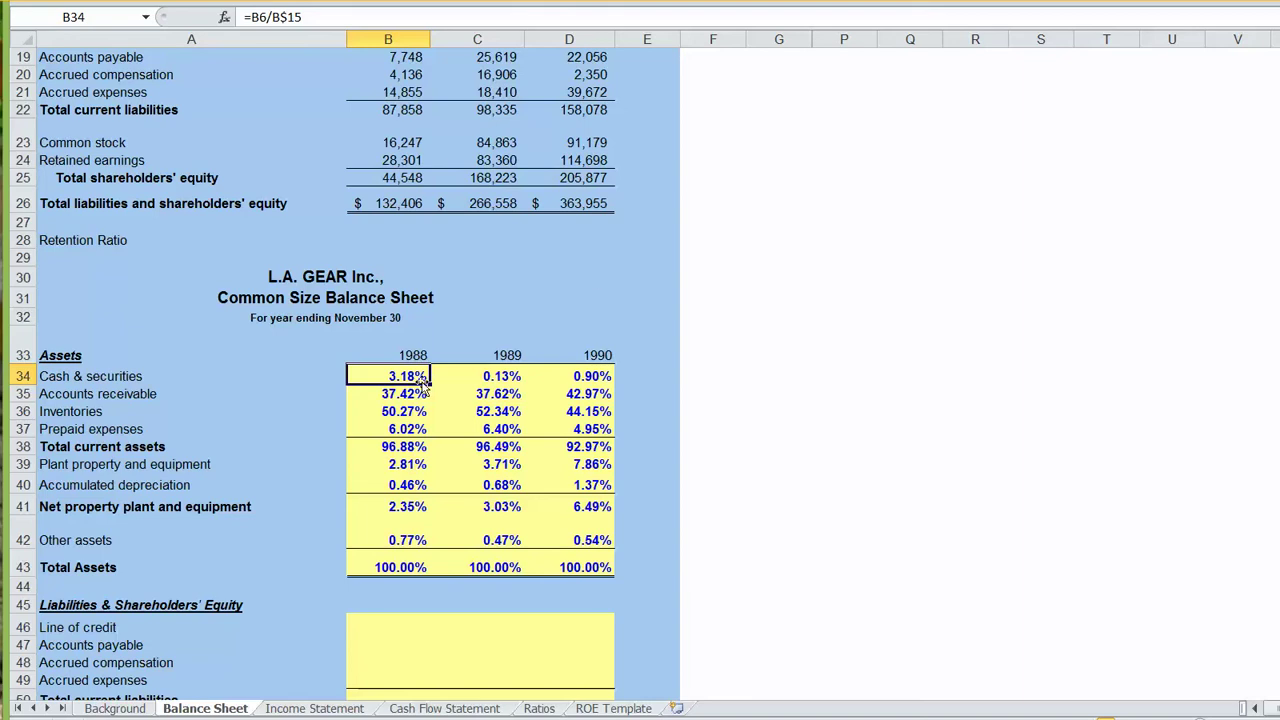
{"action": "key", "text": "ctrl+c"}
{"action": "left_click", "coordinate": [421, 627]}
{"action": "key", "text": "ctrl+v"}
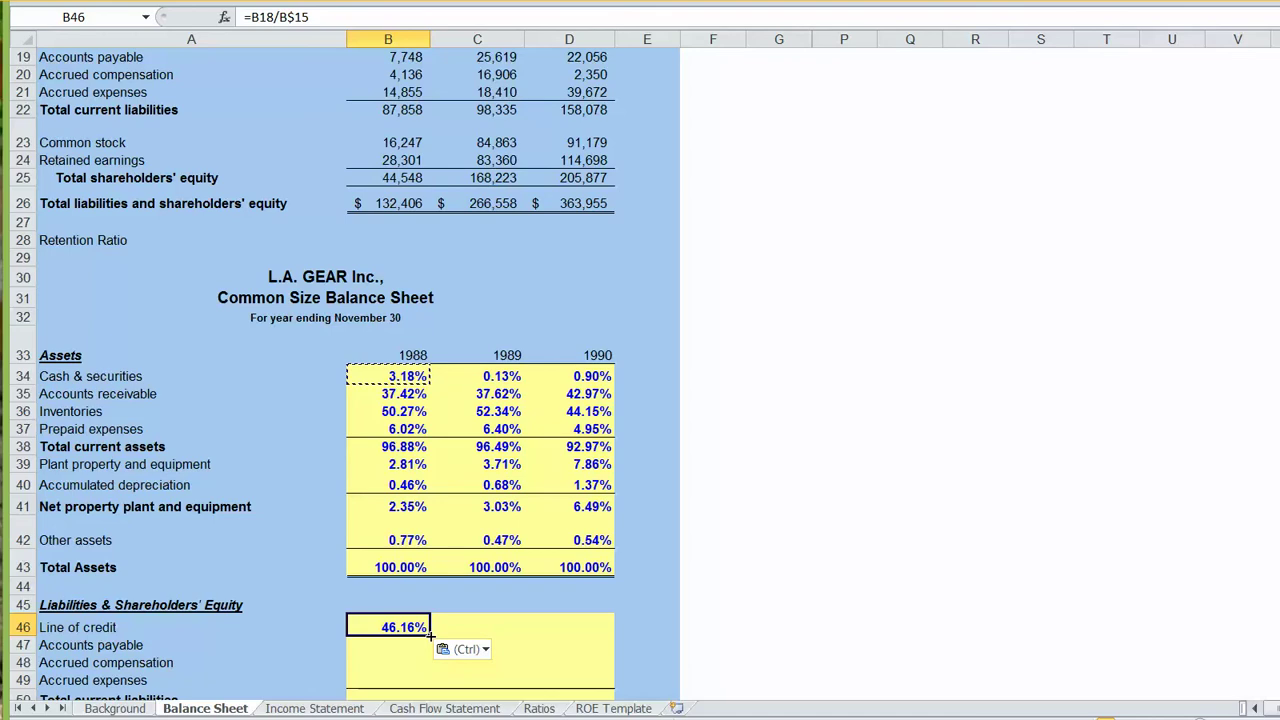
{"action": "left_click_drag", "start_coordinate": [430, 634], "coordinate": [600, 670]}
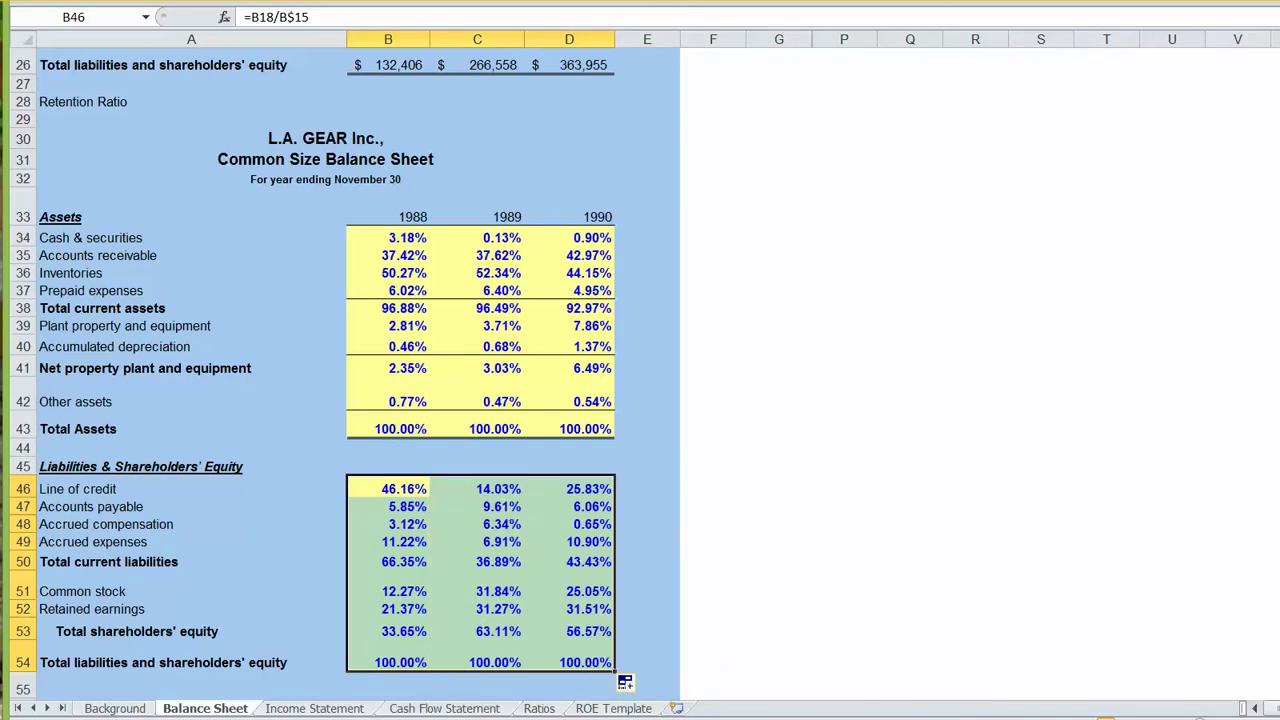
{"action": "left_click", "coordinate": [1275, 273]}
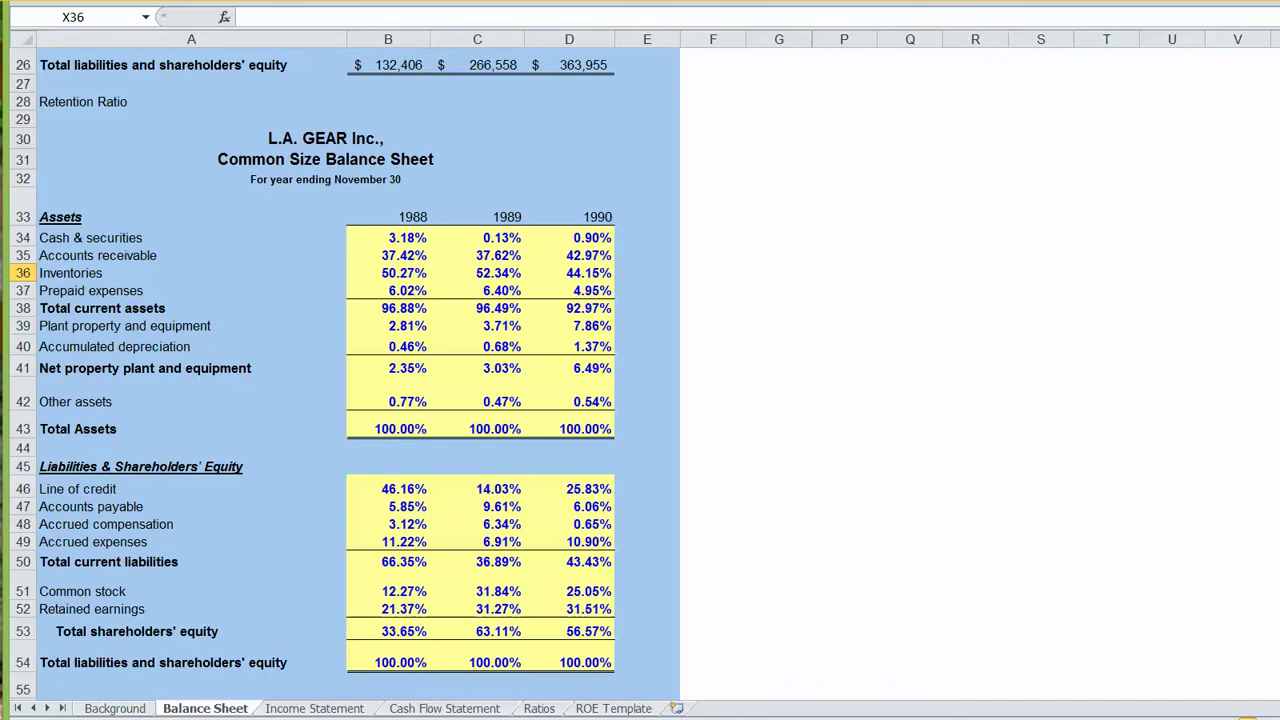
Step: Examine how the common-size shares of cash, accounts receivable and inventories change from 1988 to 1990
{"action": "left_click", "coordinate": [386, 243]}
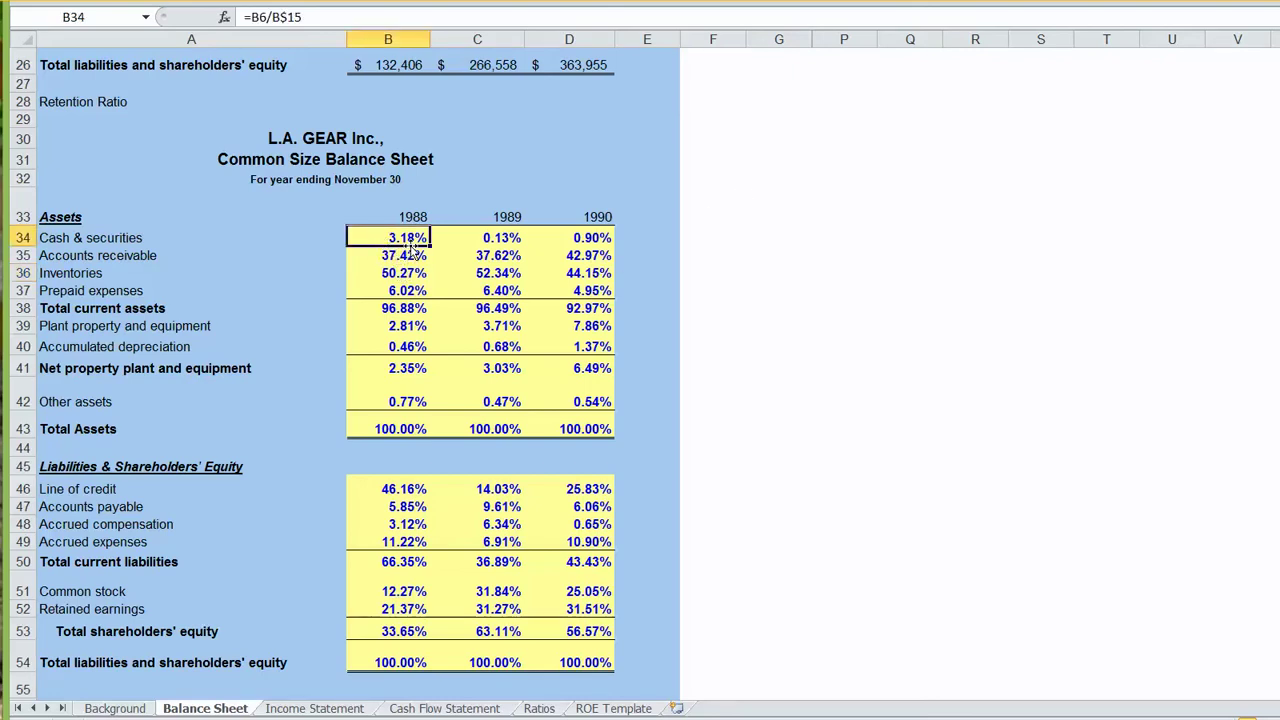
{"action": "left_click", "coordinate": [607, 238]}
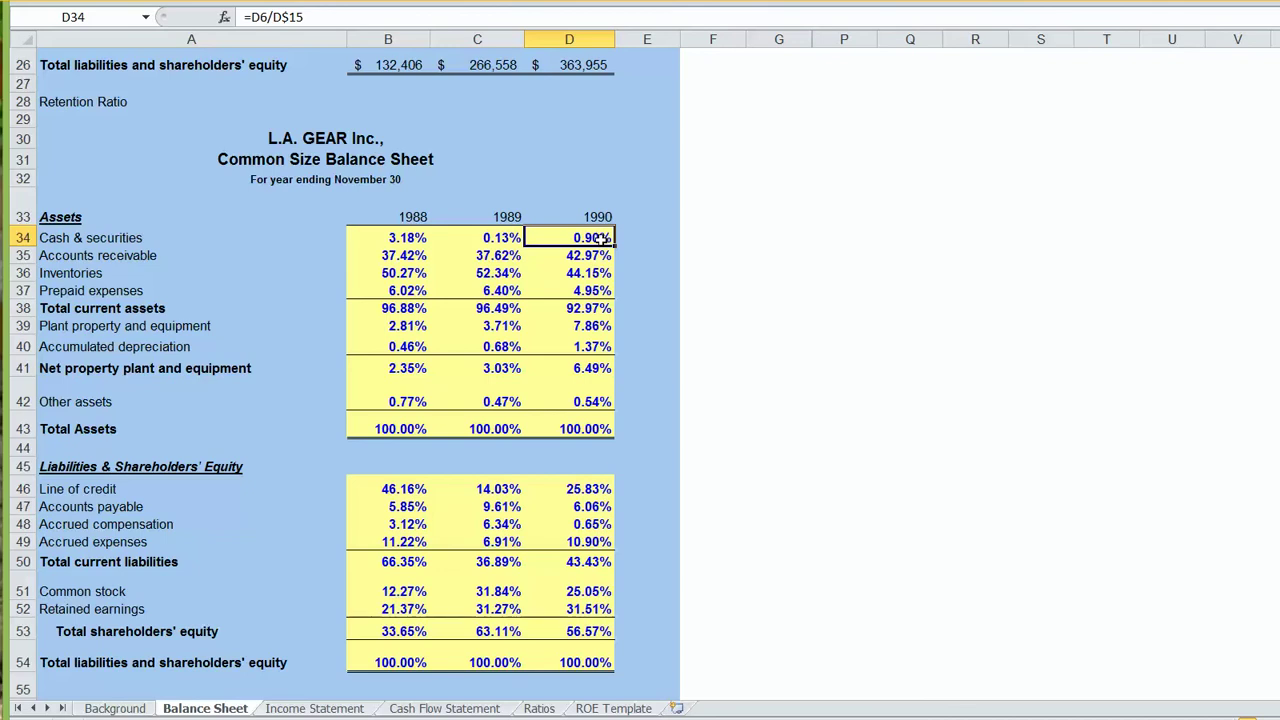
{"action": "left_click", "coordinate": [403, 256]}
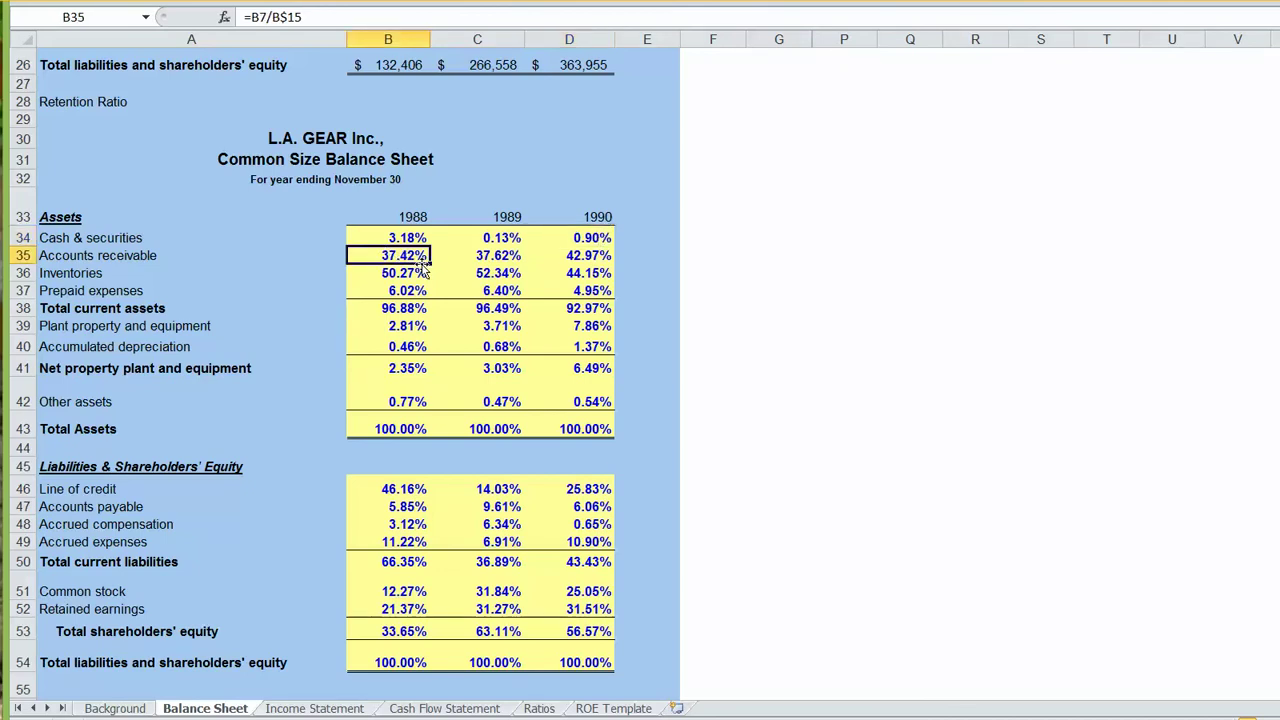
{"action": "left_click", "coordinate": [601, 258]}
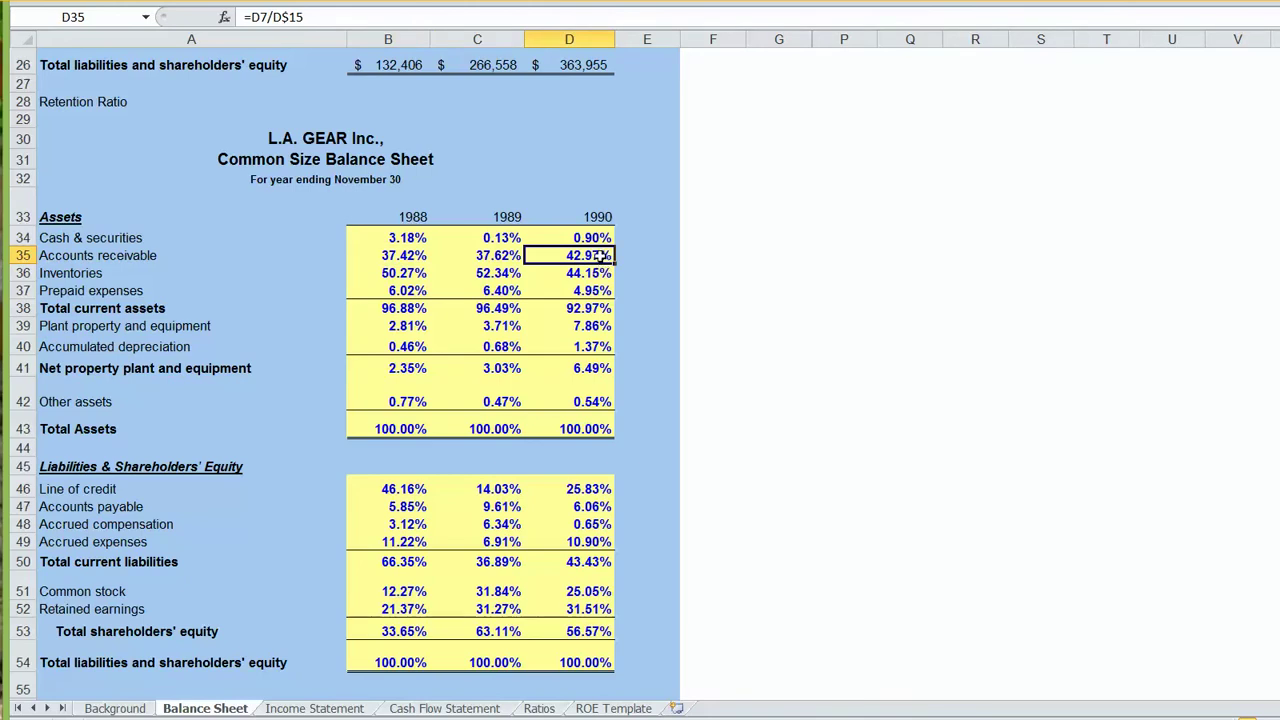
{"action": "left_click", "coordinate": [400, 279]}
{"action": "left_click_drag", "start_coordinate": [400, 279], "coordinate": [556, 272]}
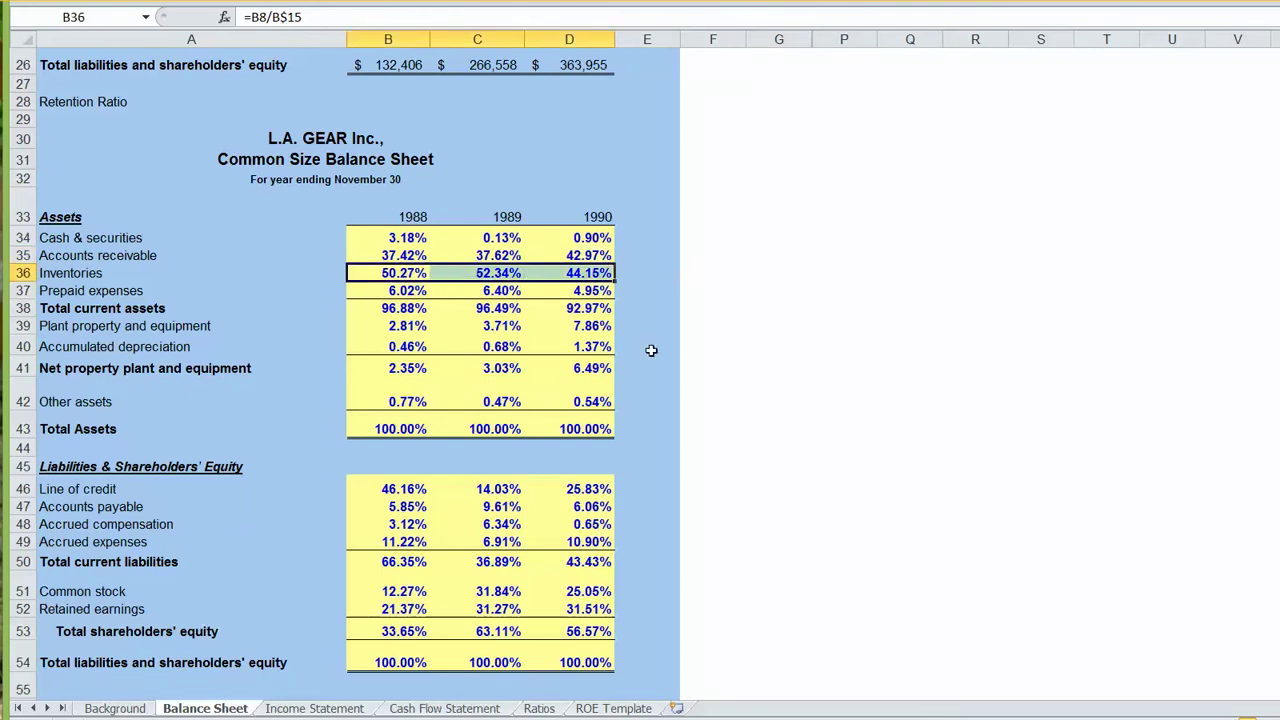
Step: Compare the 1988 and 1990 common-size shares of total current liabilities and total shareholders' equity
{"action": "left_click", "coordinate": [400, 563]}
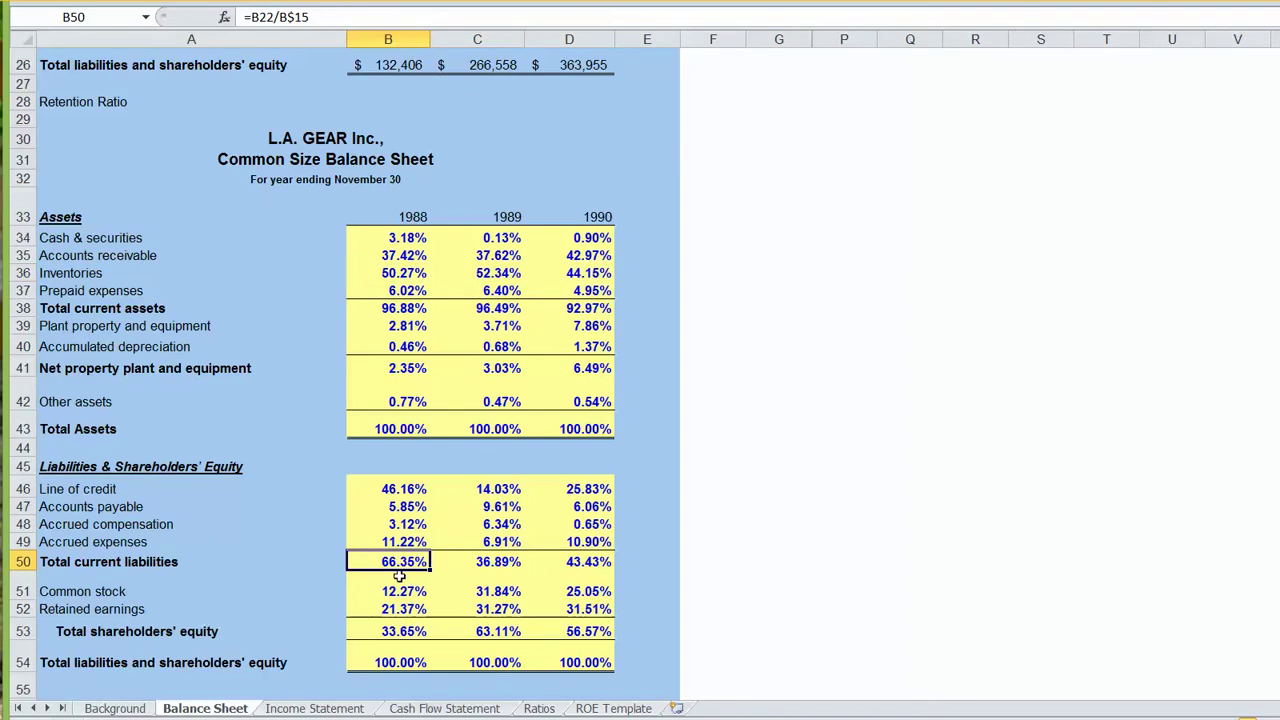
{"action": "left_click", "coordinate": [577, 566]}
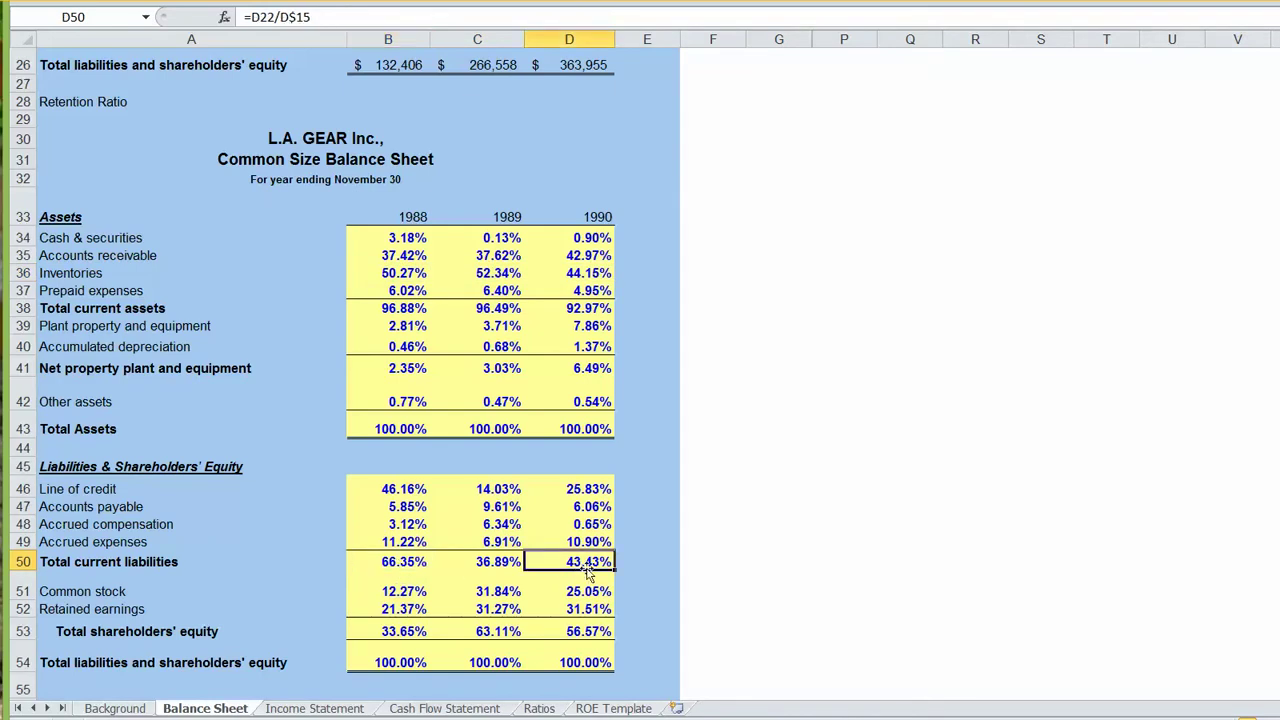
{"action": "left_click", "coordinate": [591, 633]}
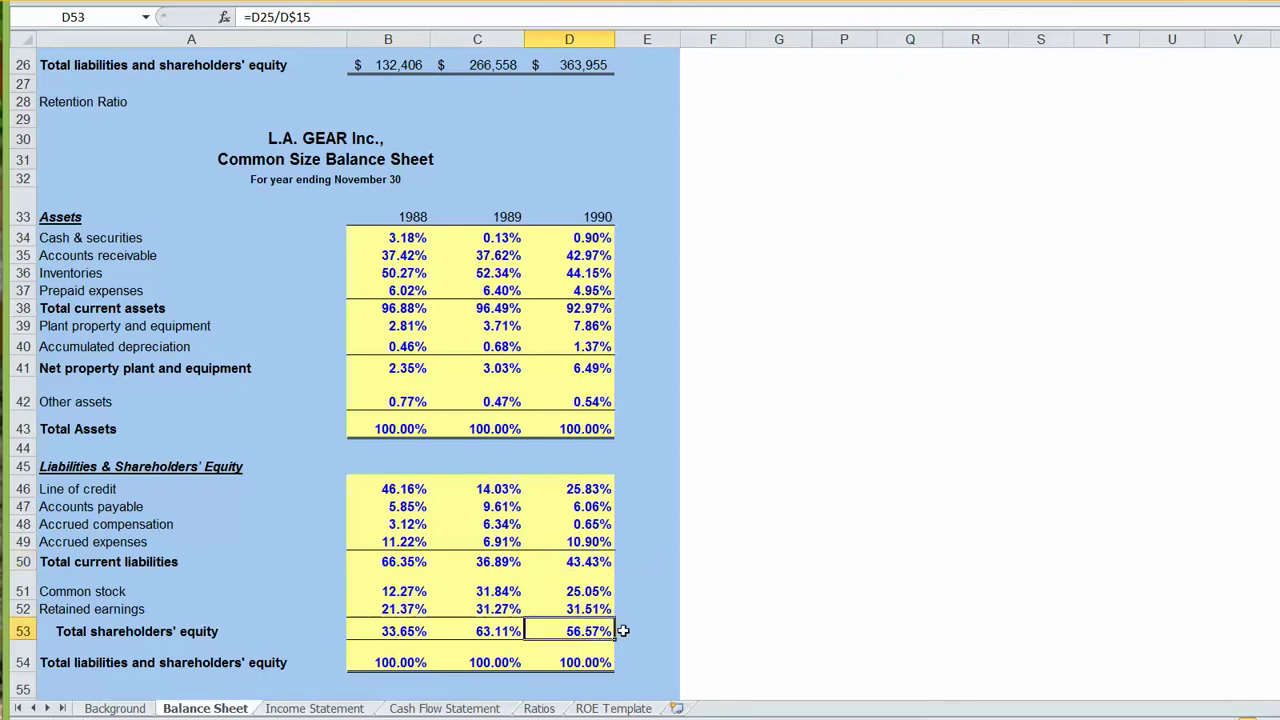
{"action": "left_click", "coordinate": [399, 637]}
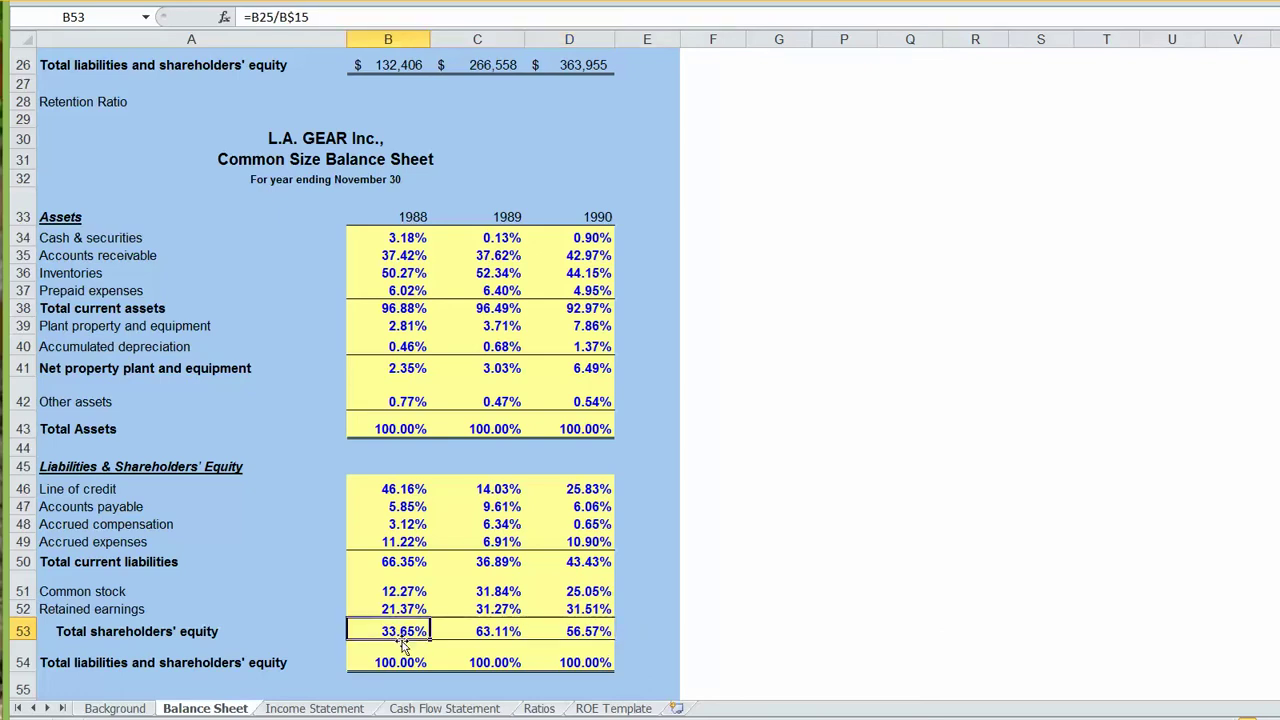
{"action": "left_click", "coordinate": [600, 631]}
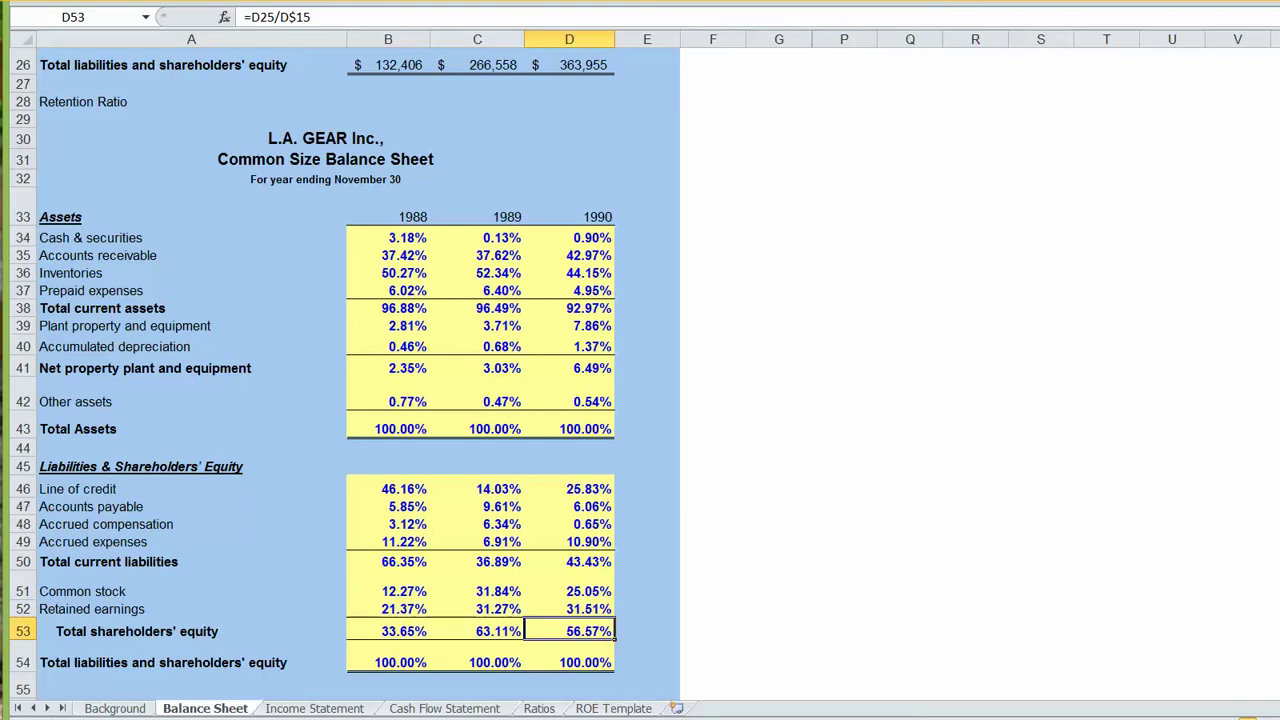
Step: Start the 1988 Cash & securities formula in B62 of the Balance Sheet as a % of Sales section with B6 as numerator
{"action": "scroll", "coordinate": [994, 160], "scroll_direction": "down", "scroll_amount": 10}
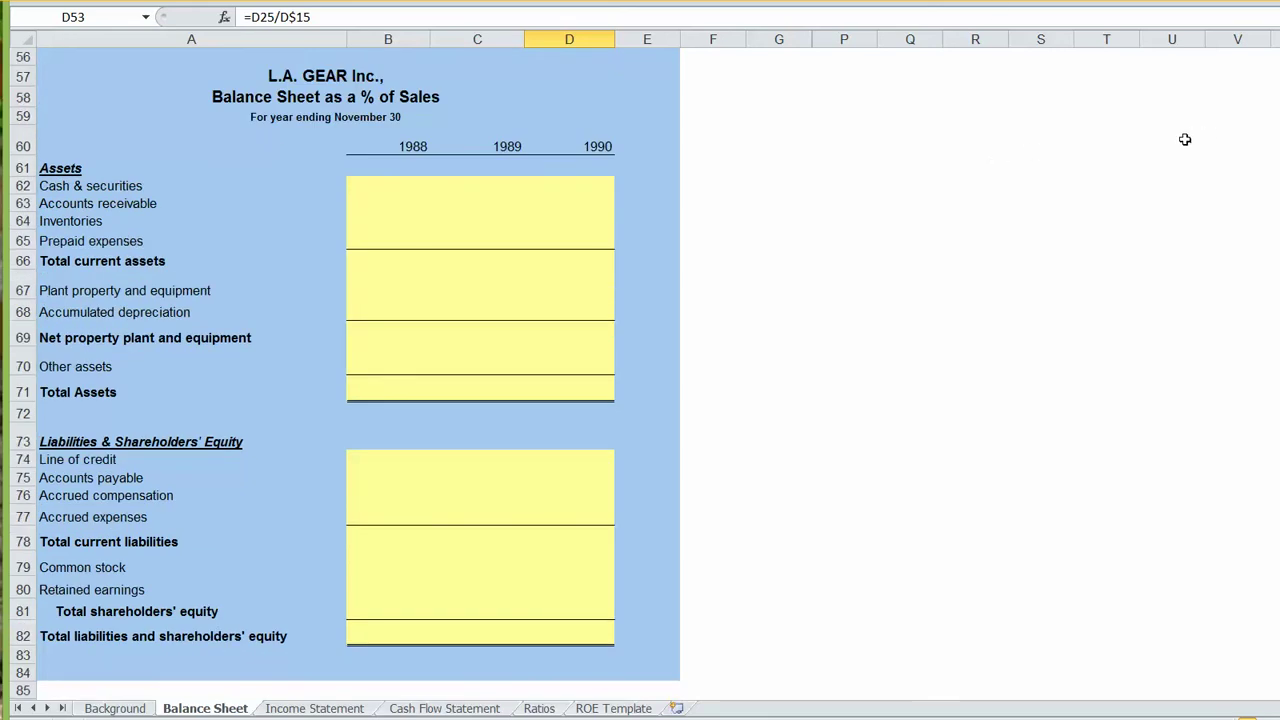
{"action": "left_click", "coordinate": [384, 190]}
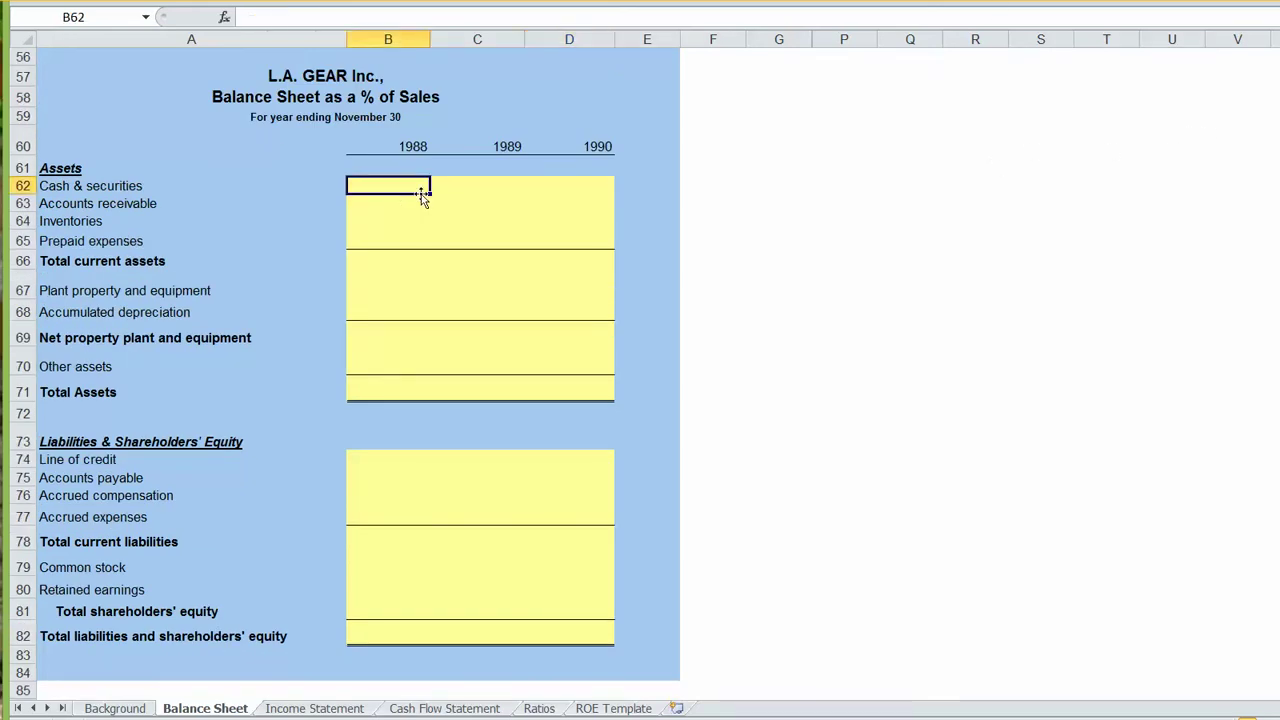
{"action": "type", "text": "="}
{"action": "scroll", "coordinate": [421, 194], "scroll_direction": "up", "scroll_amount": 11}
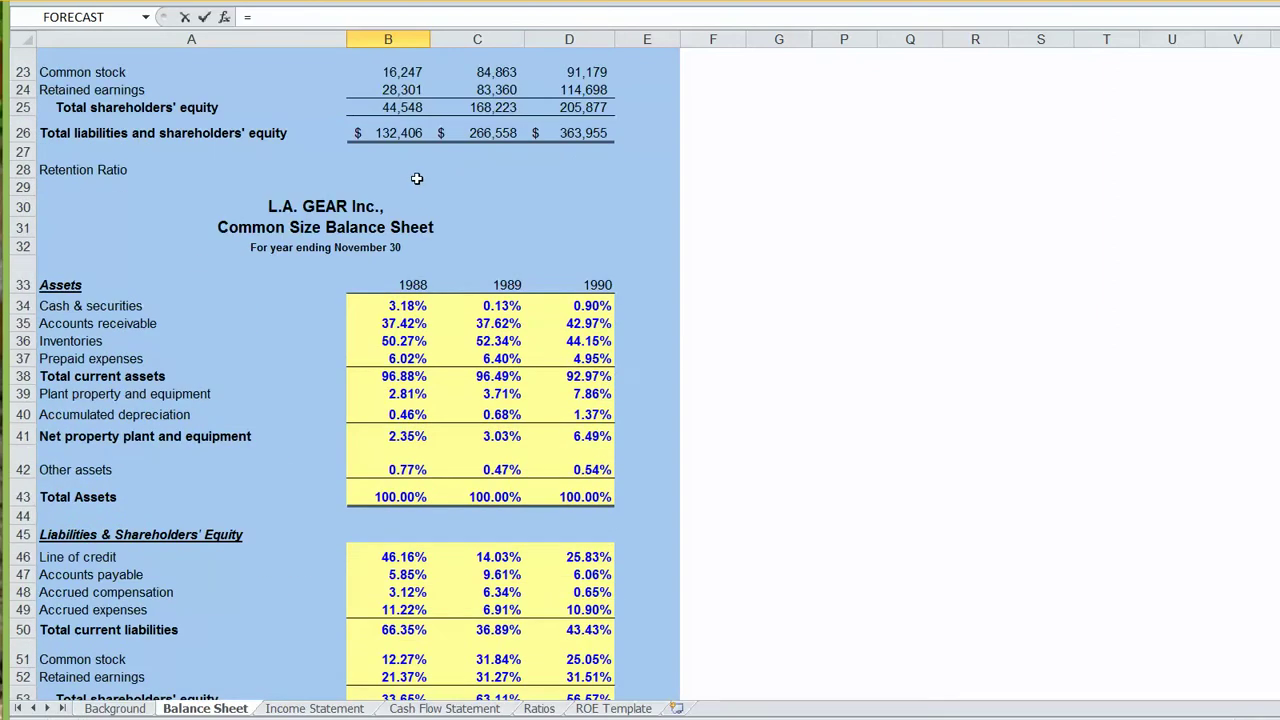
{"action": "scroll", "coordinate": [416, 177], "scroll_direction": "up", "scroll_amount": 6}
{"action": "left_click", "coordinate": [420, 83]}
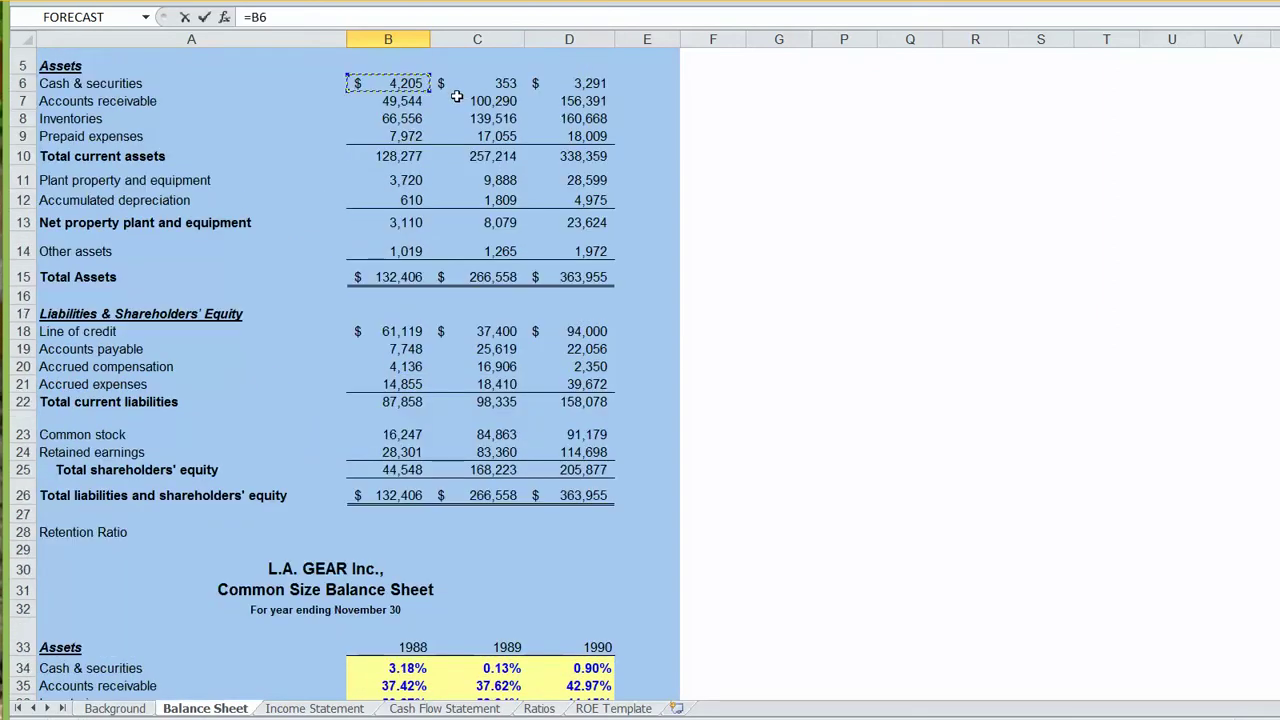
{"action": "type", "text": "/"}
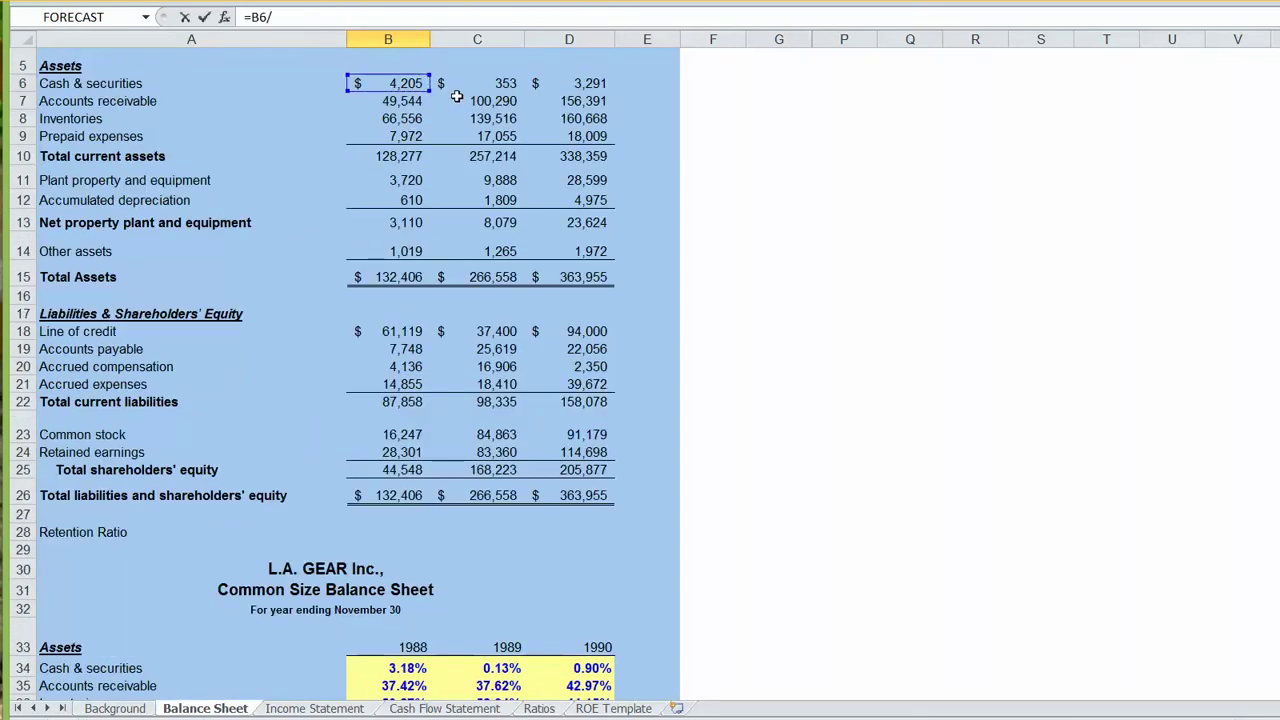
Step: Complete the formula as =B6/'Income Statement'!B$6, dividing by 1988 net sales with the row anchored, and commit it
{"action": "left_click", "coordinate": [323, 710]}
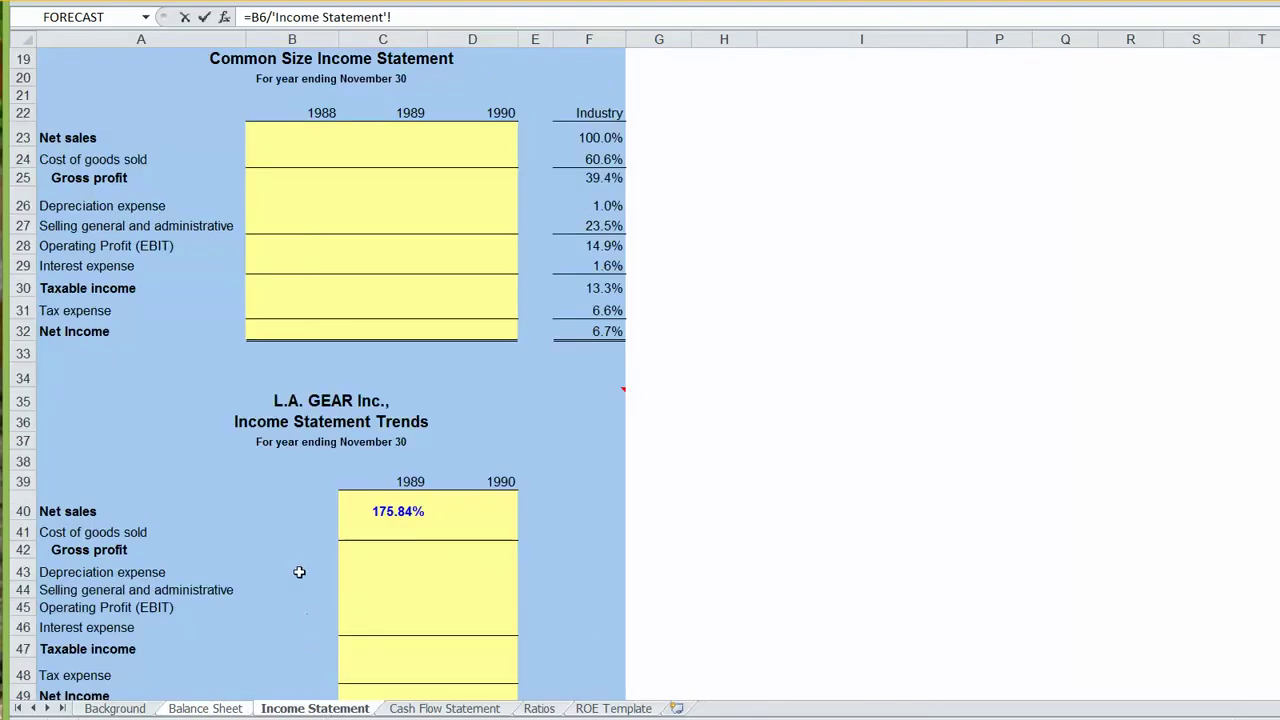
{"action": "scroll", "coordinate": [295, 515], "scroll_direction": "up", "scroll_amount": 6}
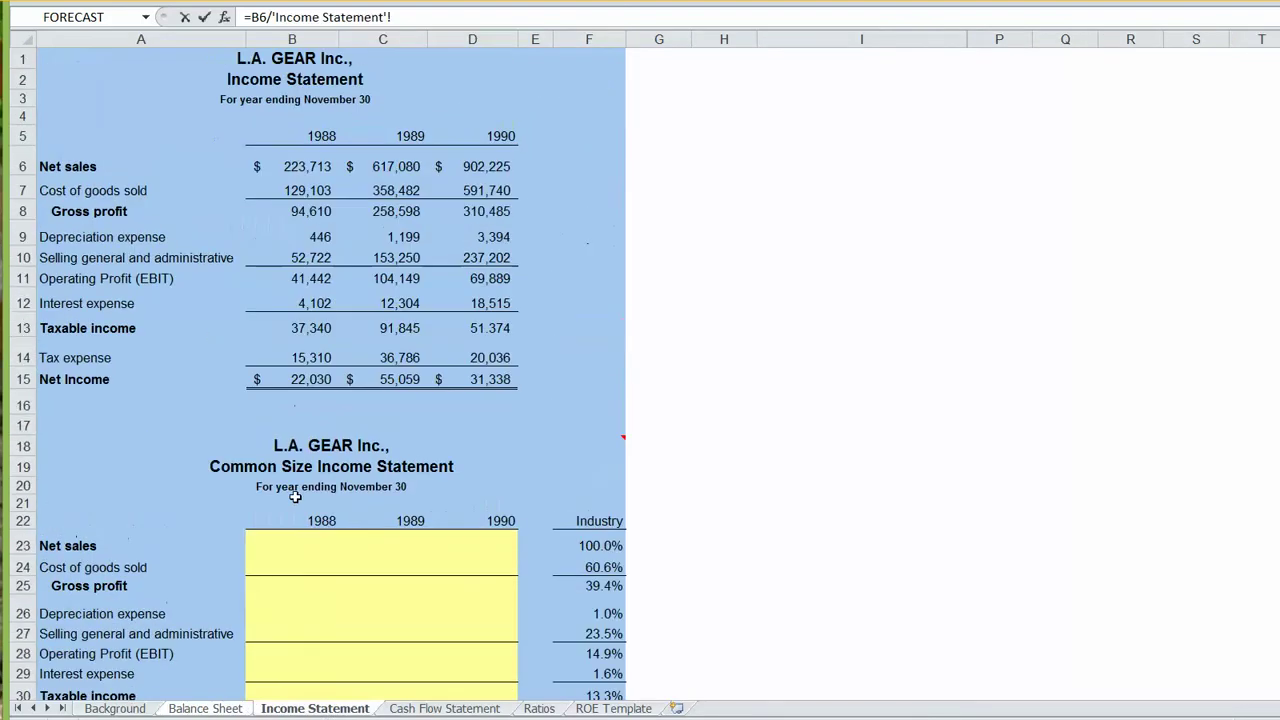
{"action": "left_click", "coordinate": [309, 165]}
{"action": "key", "text": "F4"}
{"action": "key", "text": "F4"}
{"action": "key", "text": "Return"}
Step: Fill the B62 formula down to Total Assets in row 71 and across through the 1990 column
{"action": "scroll", "coordinate": [404, 396], "scroll_direction": "down", "scroll_amount": 3}
{"action": "left_click", "coordinate": [418, 472]}
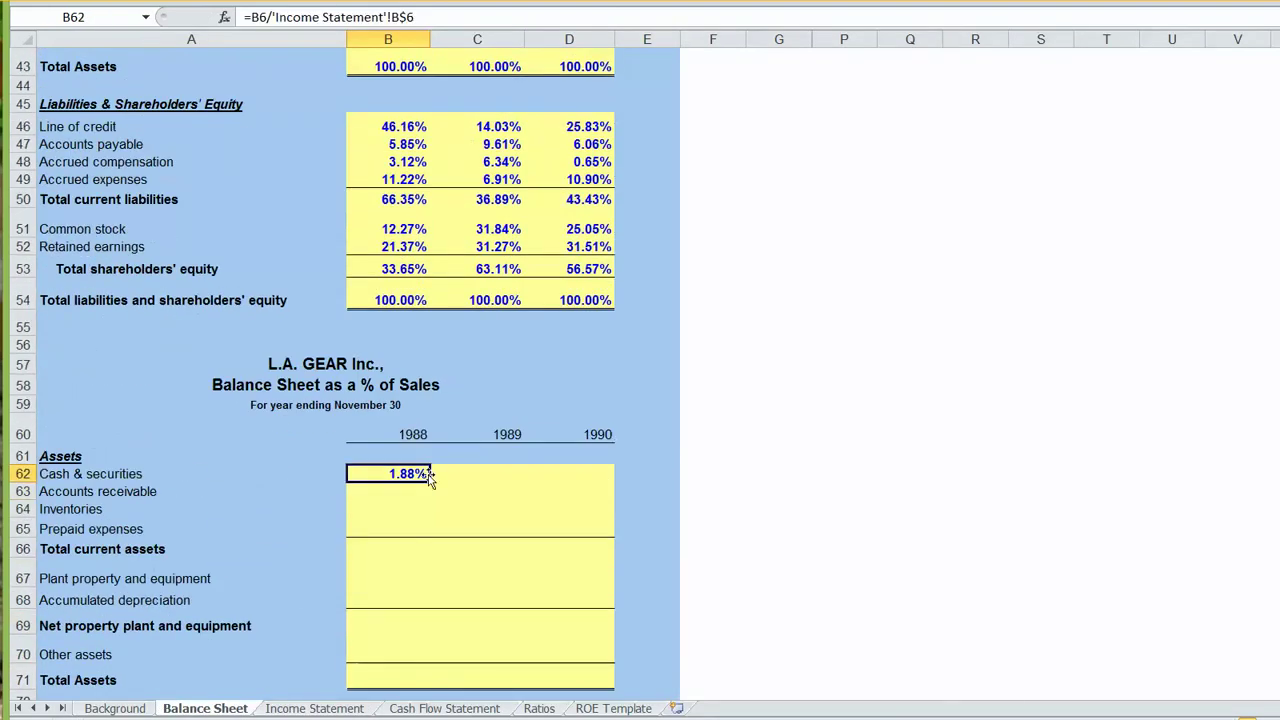
{"action": "left_click_drag", "start_coordinate": [430, 478], "coordinate": [600, 682]}
Step: Copy the B62 formula to Line of credit in B74, fill it through D82, and restore the % of Sales section's subtotal borders
{"action": "left_click", "coordinate": [411, 478]}
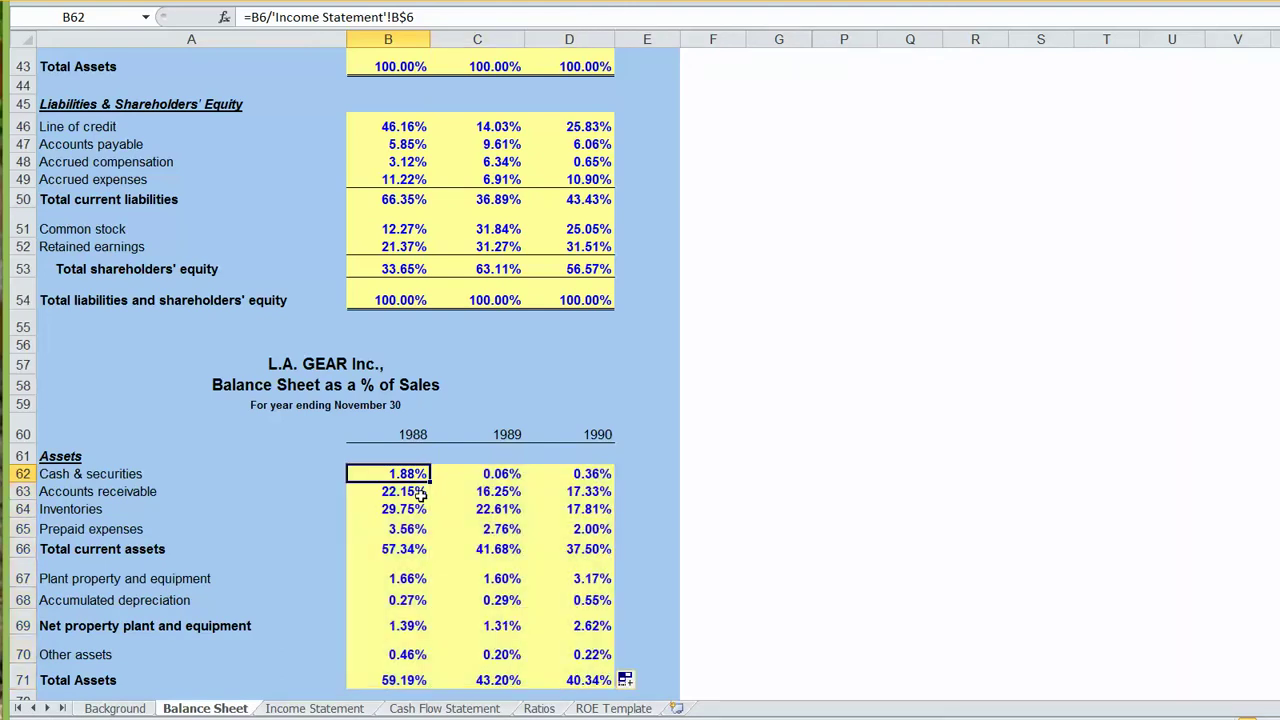
{"action": "key", "text": "ctrl+c"}
{"action": "scroll", "coordinate": [428, 495], "scroll_direction": "down", "scroll_amount": 5}
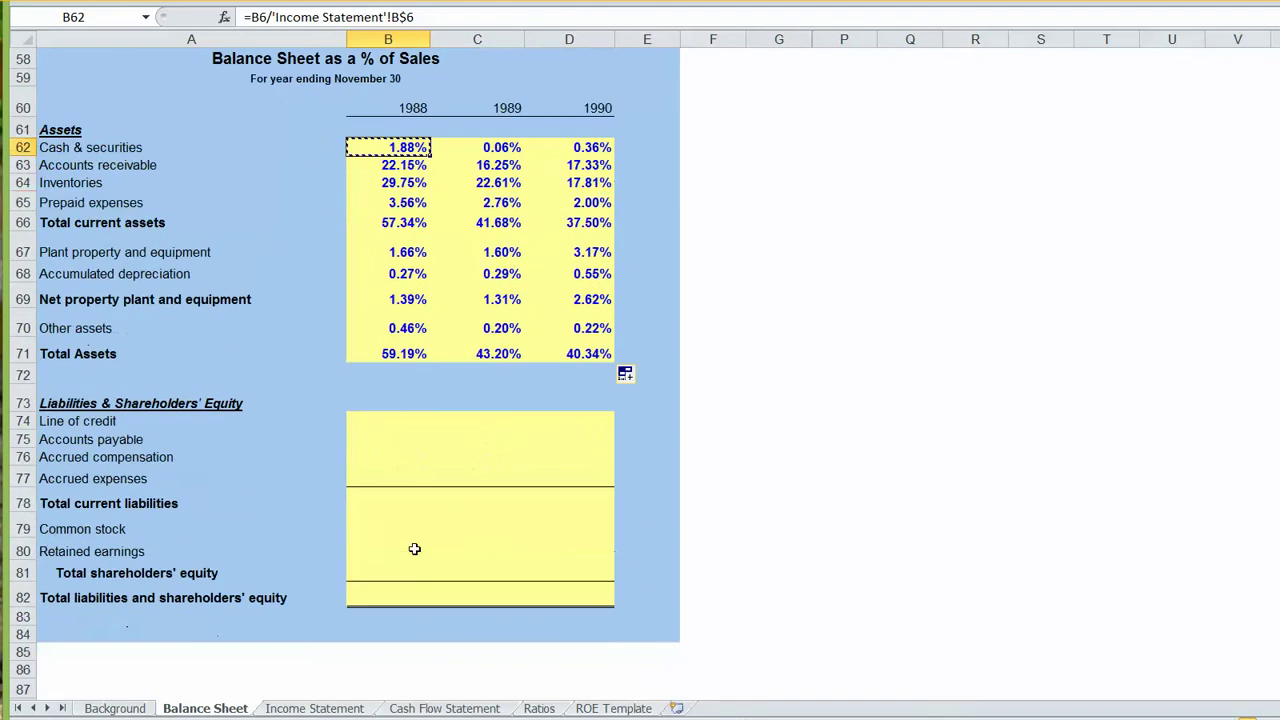
{"action": "left_click", "coordinate": [362, 421]}
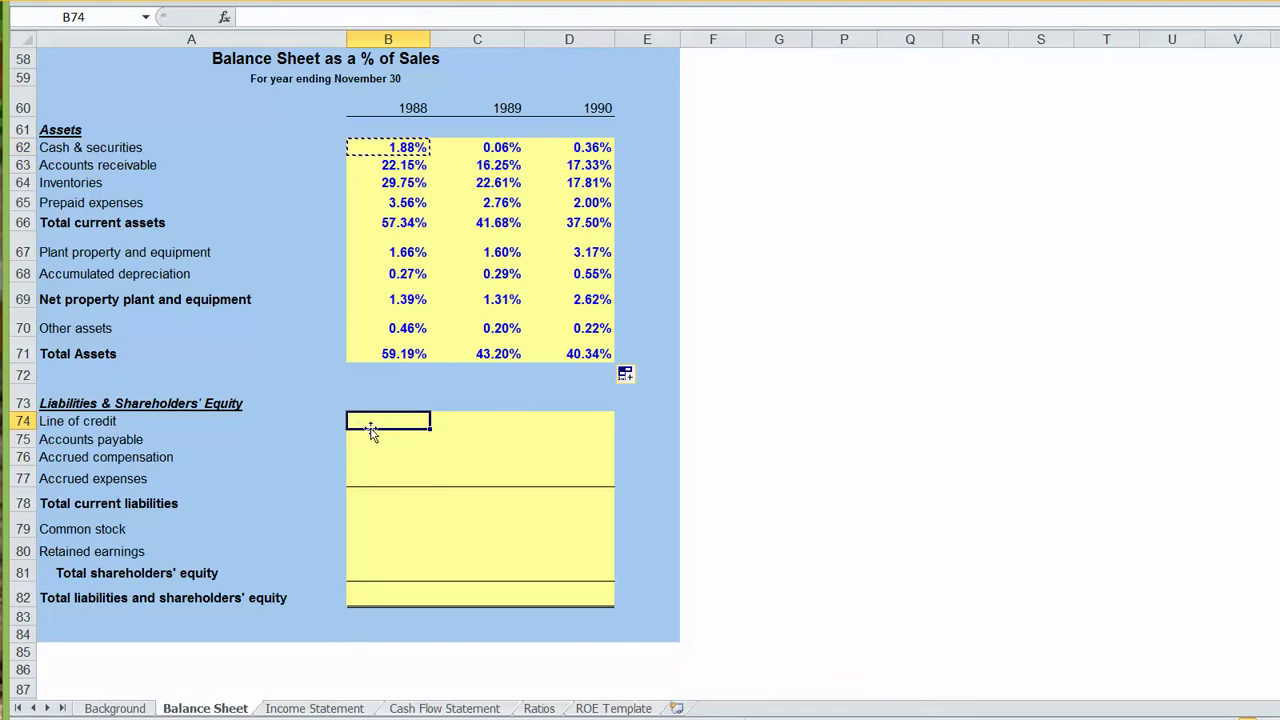
{"action": "key", "text": "ctrl+v"}
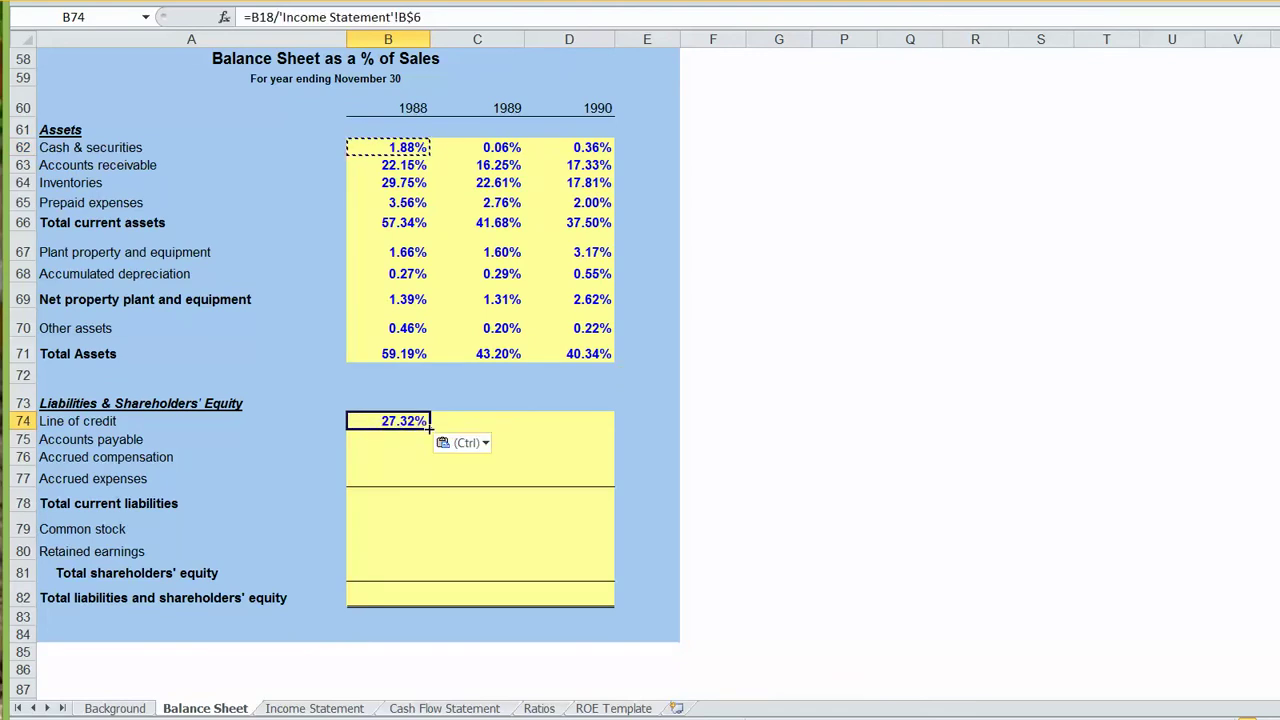
{"action": "left_click_drag", "start_coordinate": [429, 429], "coordinate": [609, 593]}
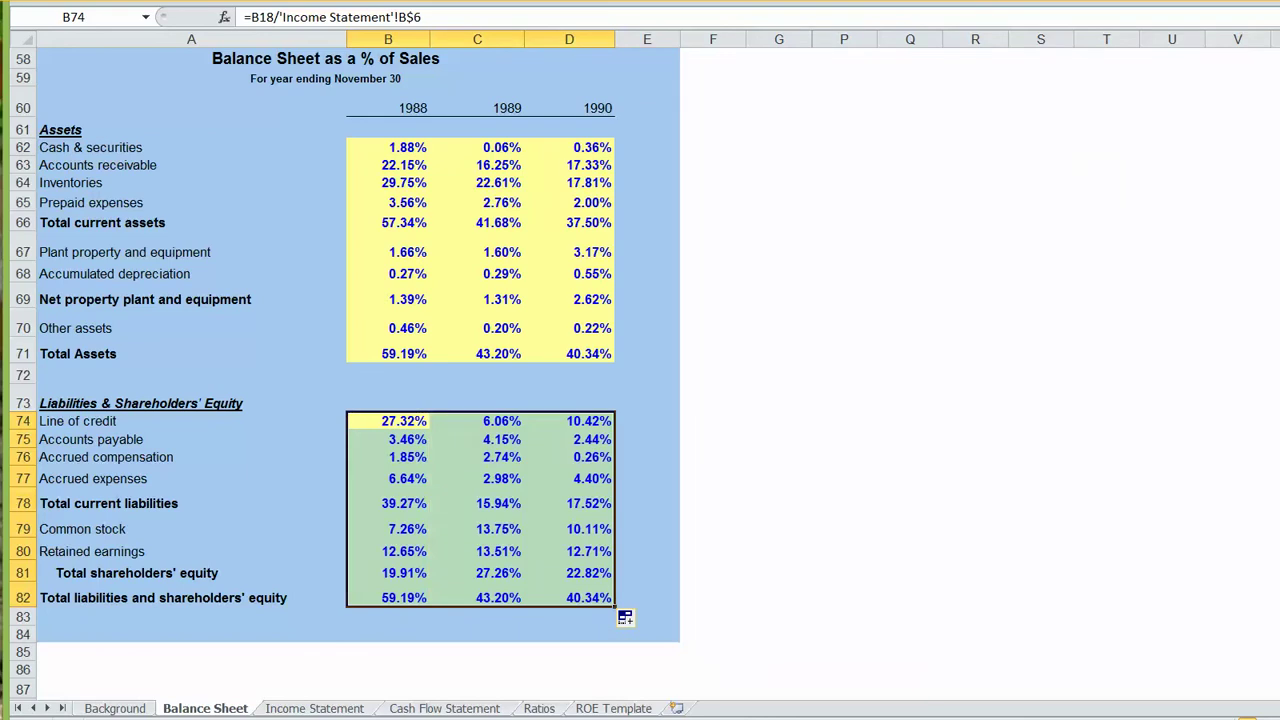
{"action": "left_click", "coordinate": [1278, 202]}
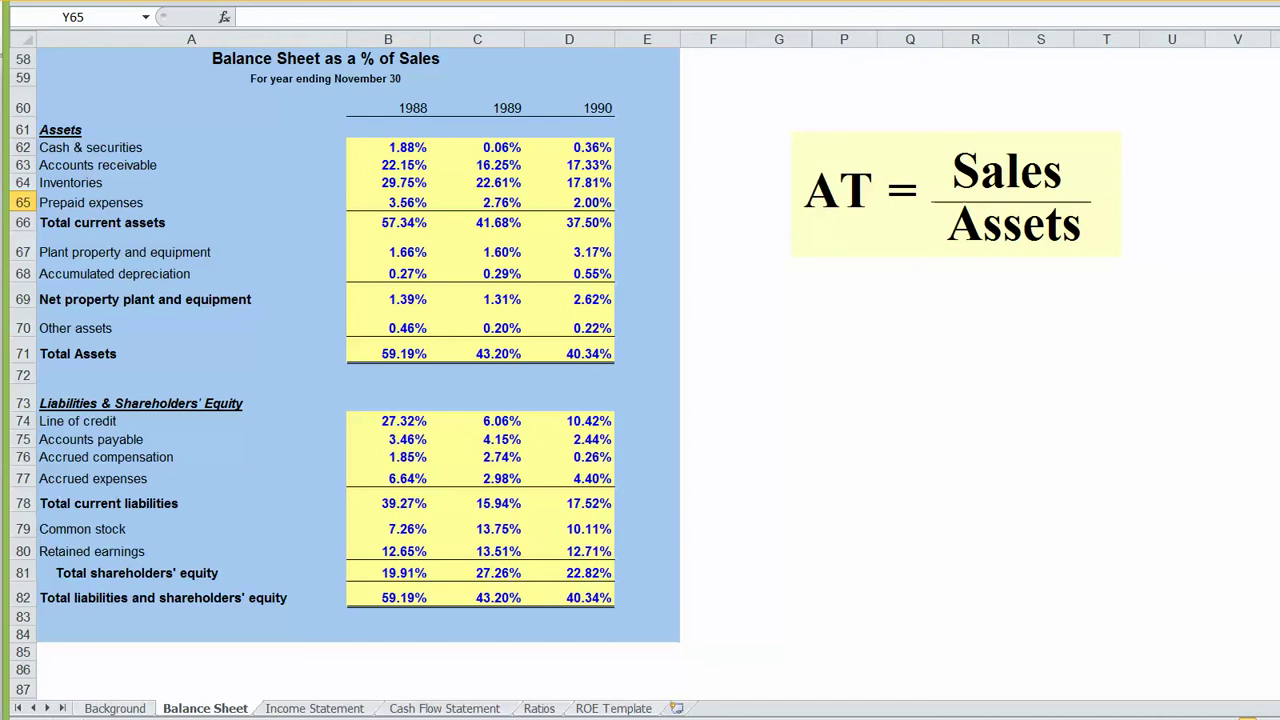
Step: Compare Total Assets as a percentage of sales for 1988 and 1990
{"action": "key", "text": "ctrl+v"}
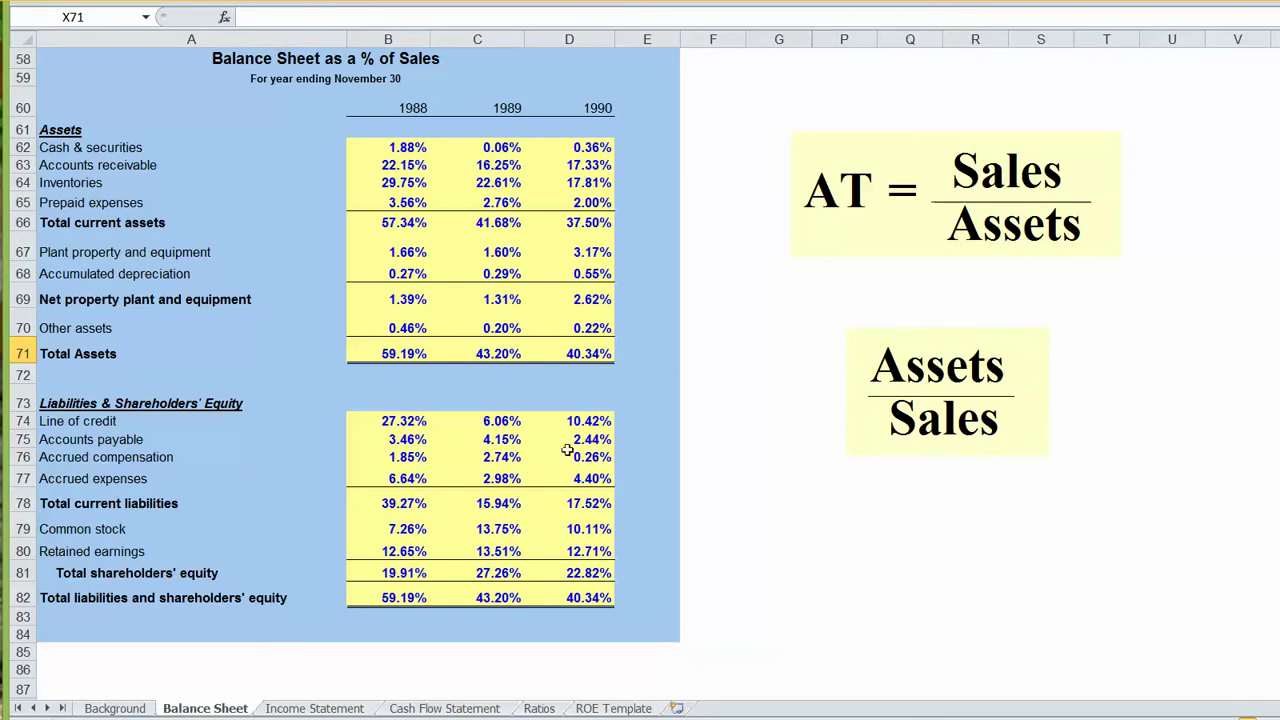
{"action": "left_click", "coordinate": [397, 354]}
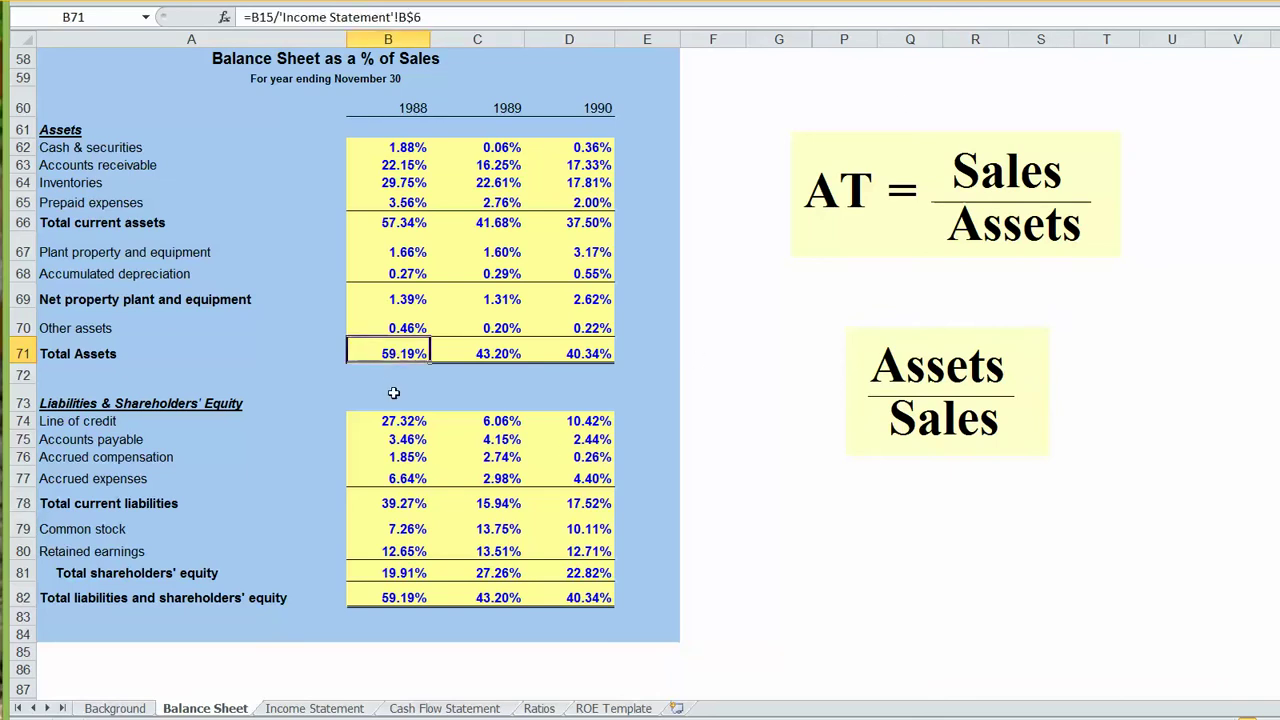
{"action": "left_click", "coordinate": [568, 354]}
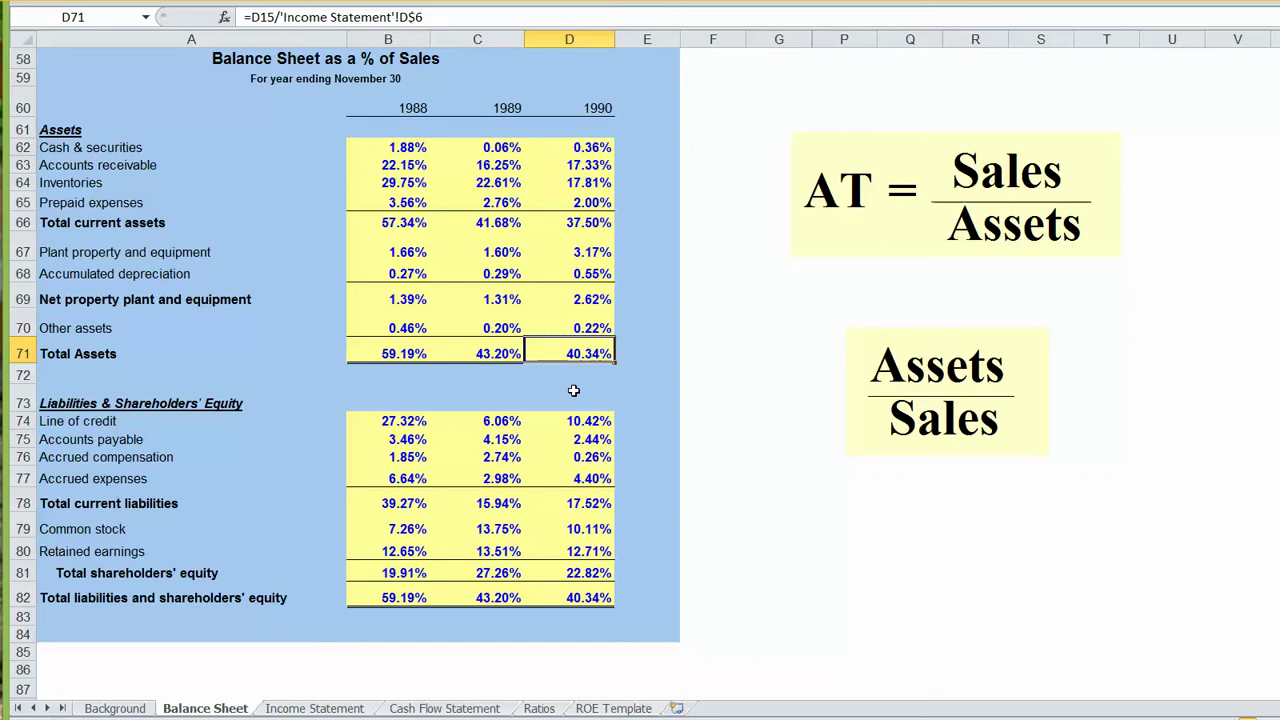
Step: On the Income Statement sheet, enter =B6/B$6 for 1988 Net sales in B23 of the Common Size Income Statement
{"action": "left_click", "coordinate": [340, 710]}
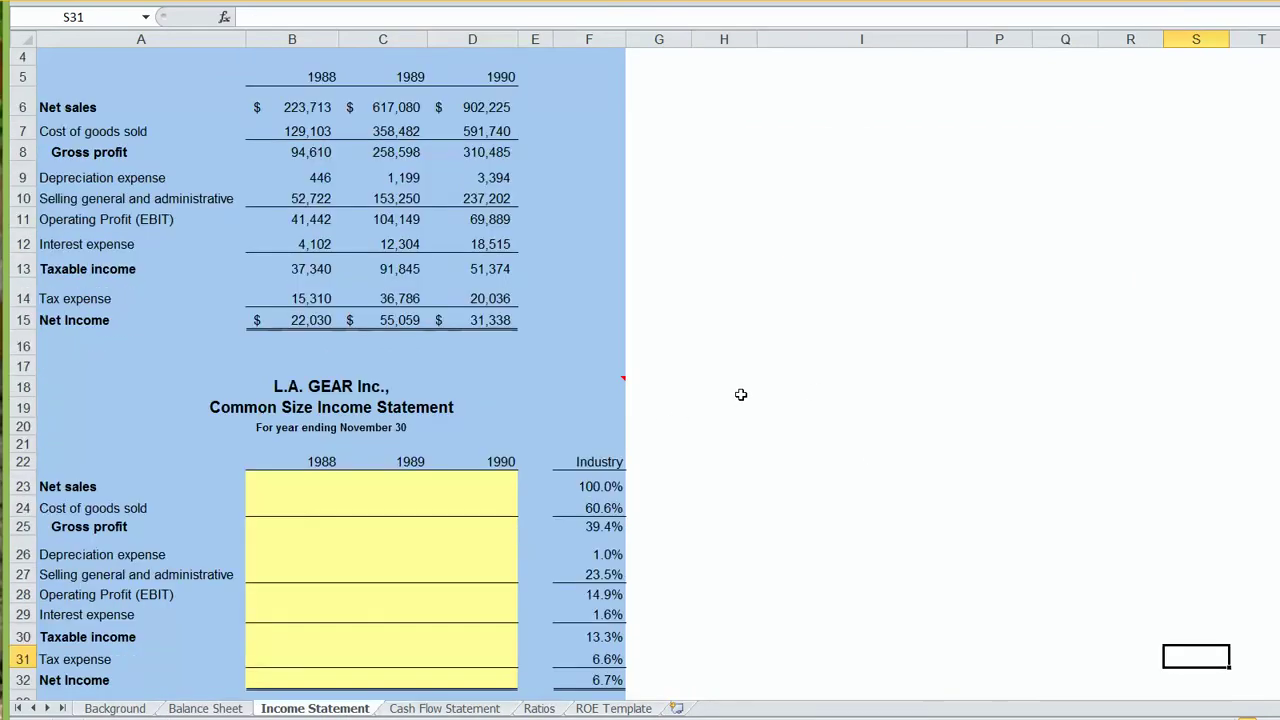
{"action": "left_click", "coordinate": [314, 483]}
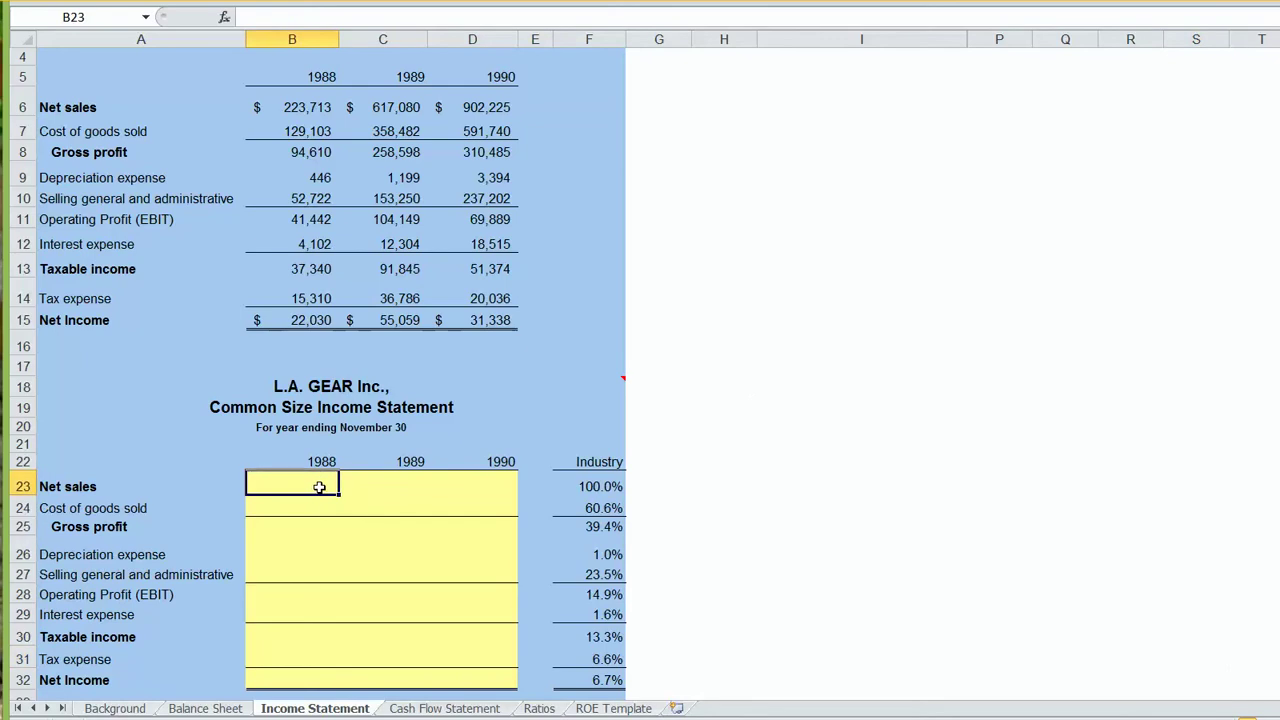
{"action": "type", "text": "="}
{"action": "left_click", "coordinate": [310, 107]}
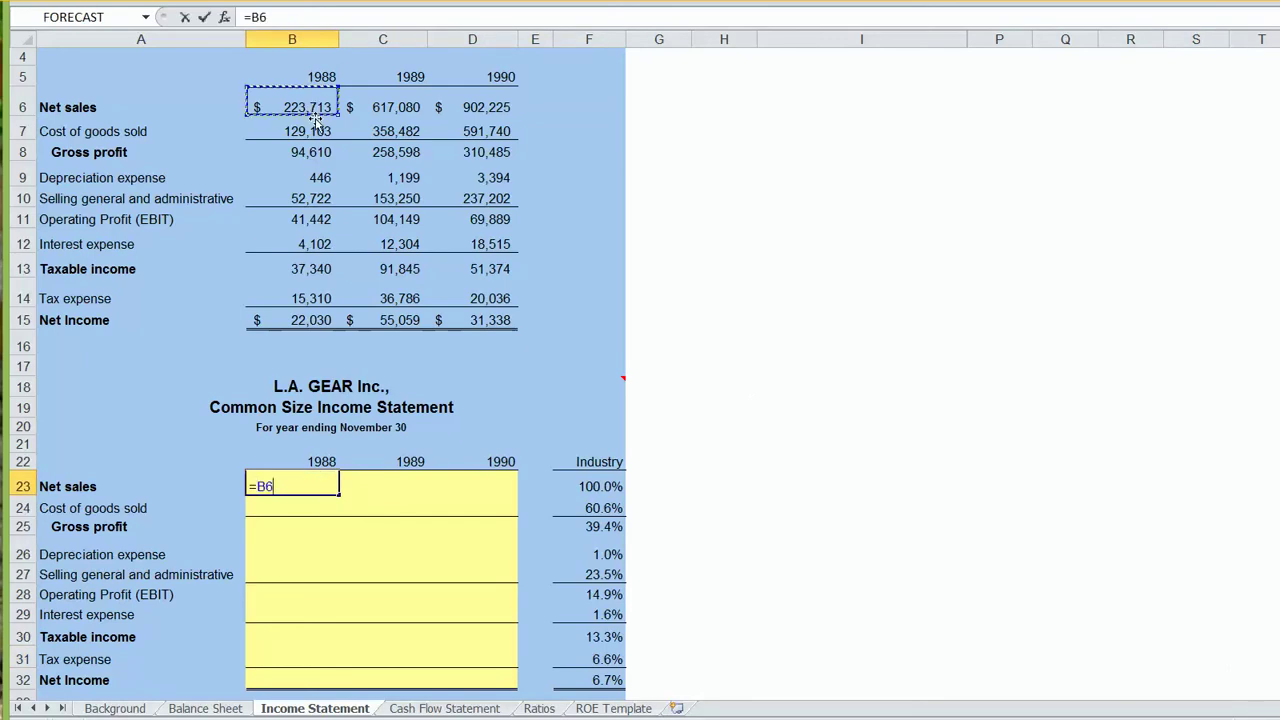
{"action": "type", "text": "/"}
{"action": "left_click", "coordinate": [306, 107]}
{"action": "key", "text": "F4"}
{"action": "key", "text": "F4"}
{"action": "key", "text": "Return"}
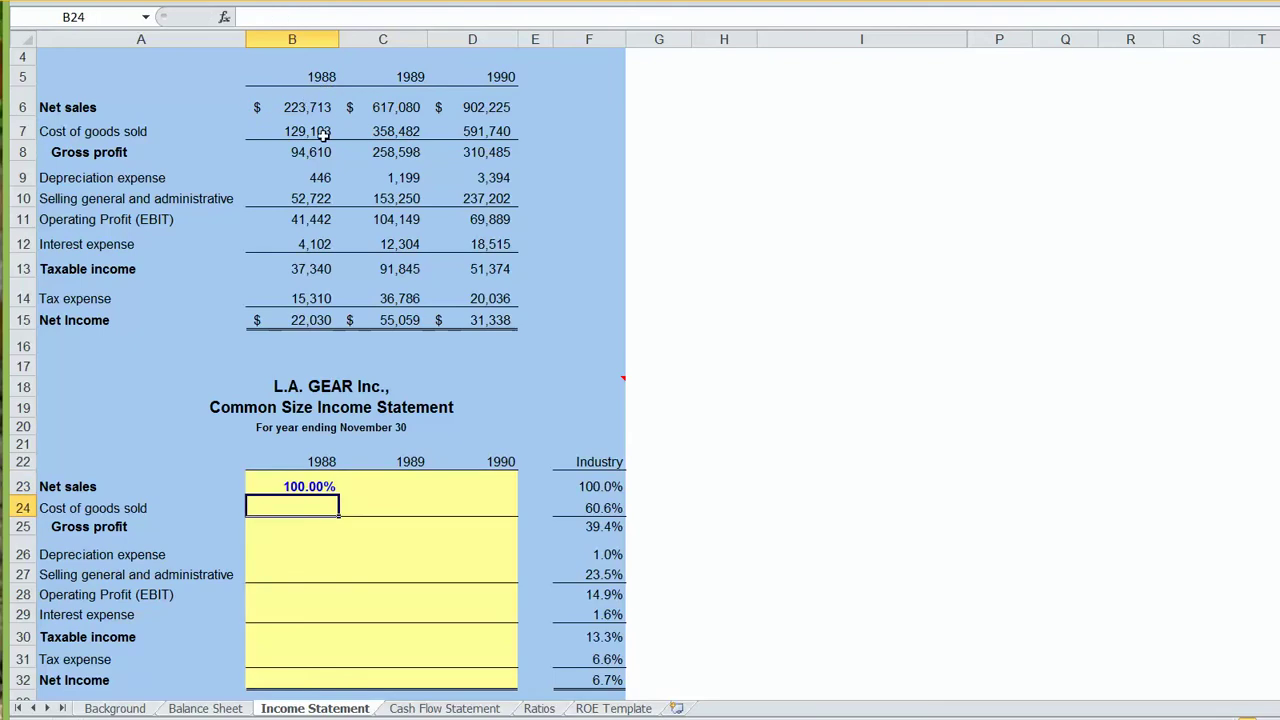
Step: Fill the B23 formula through D32 for all income statement rows and years, and restore the section's subtotal borders
{"action": "left_click", "coordinate": [309, 484]}
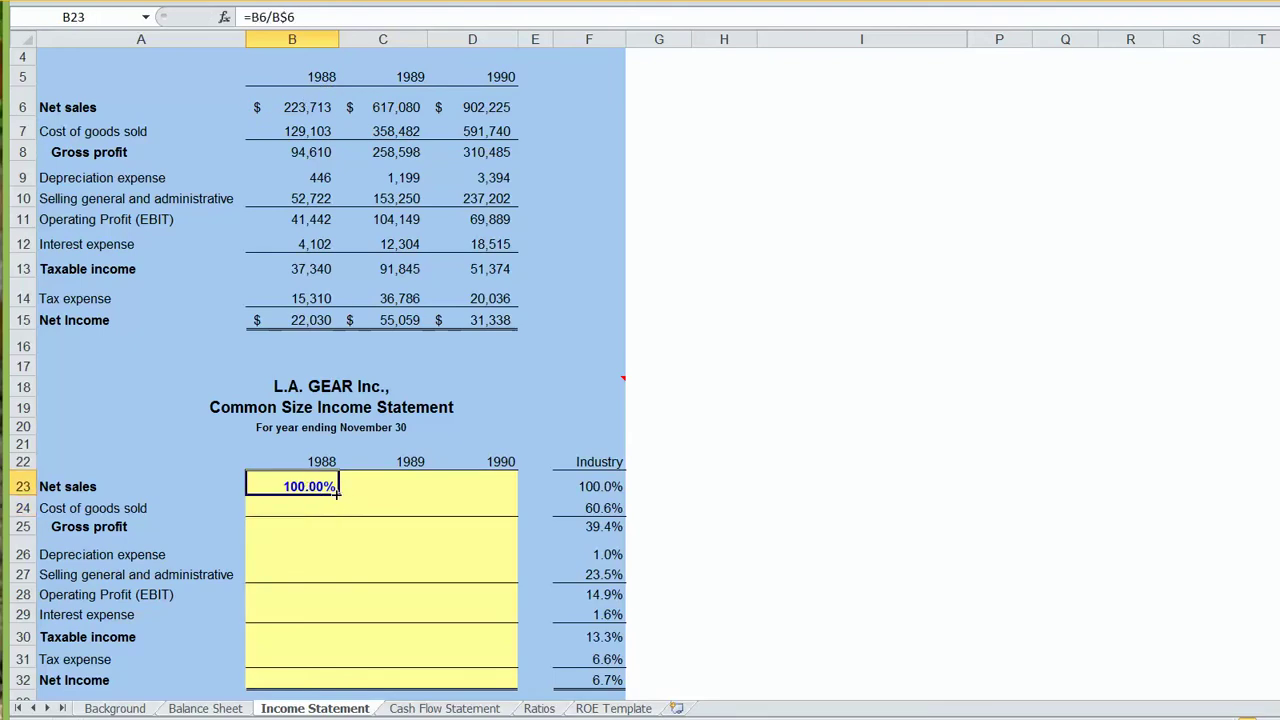
{"action": "left_click_drag", "start_coordinate": [339, 496], "coordinate": [500, 697]}
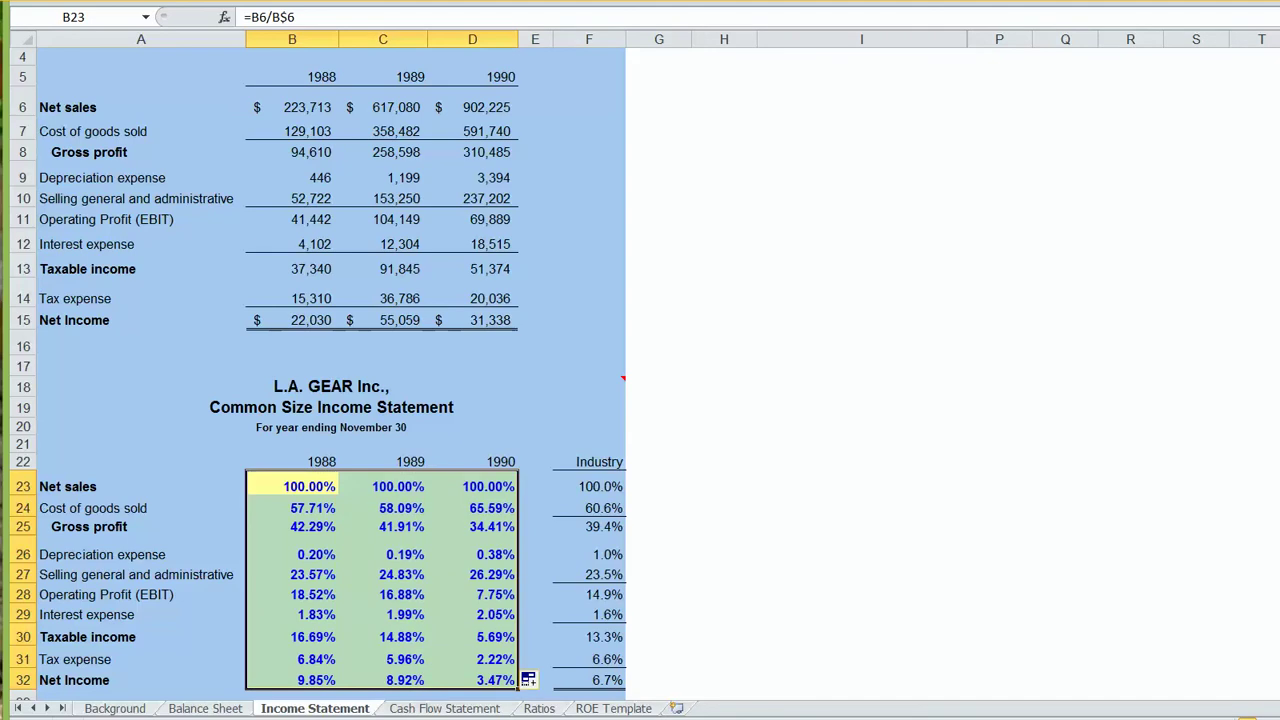
{"action": "left_click", "coordinate": [1275, 269]}
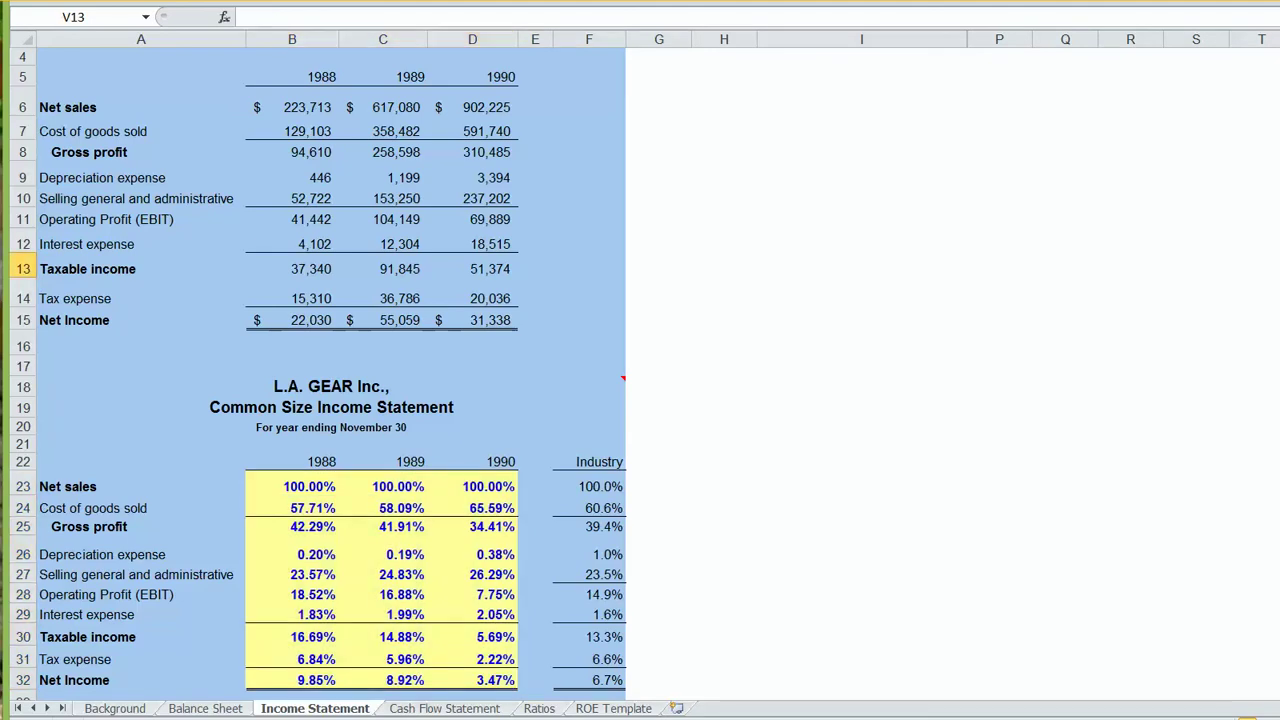
{"action": "scroll", "coordinate": [1275, 269], "scroll_direction": "down", "scroll_amount": 2}
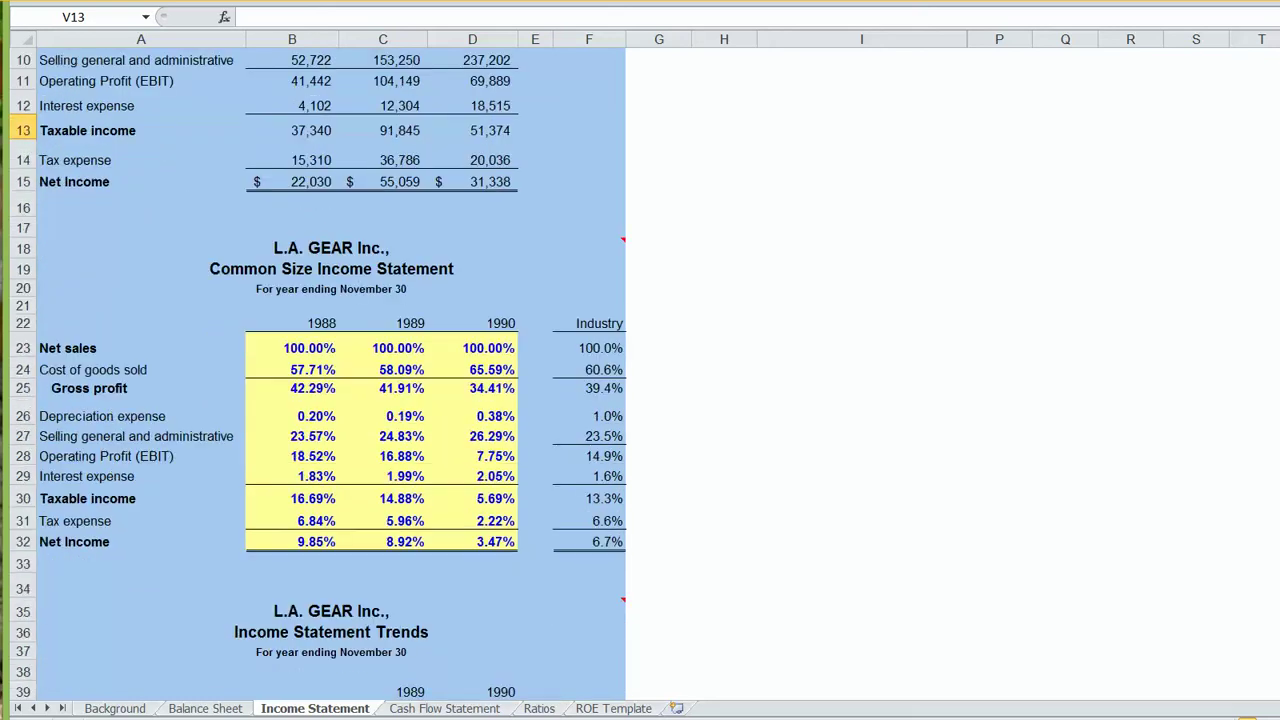
Step: Compare Net Income and Cost of goods sold percentages for 1988 through 1990 in the Common Size Income Statement, including the industry cost figure
{"action": "left_click", "coordinate": [301, 547]}
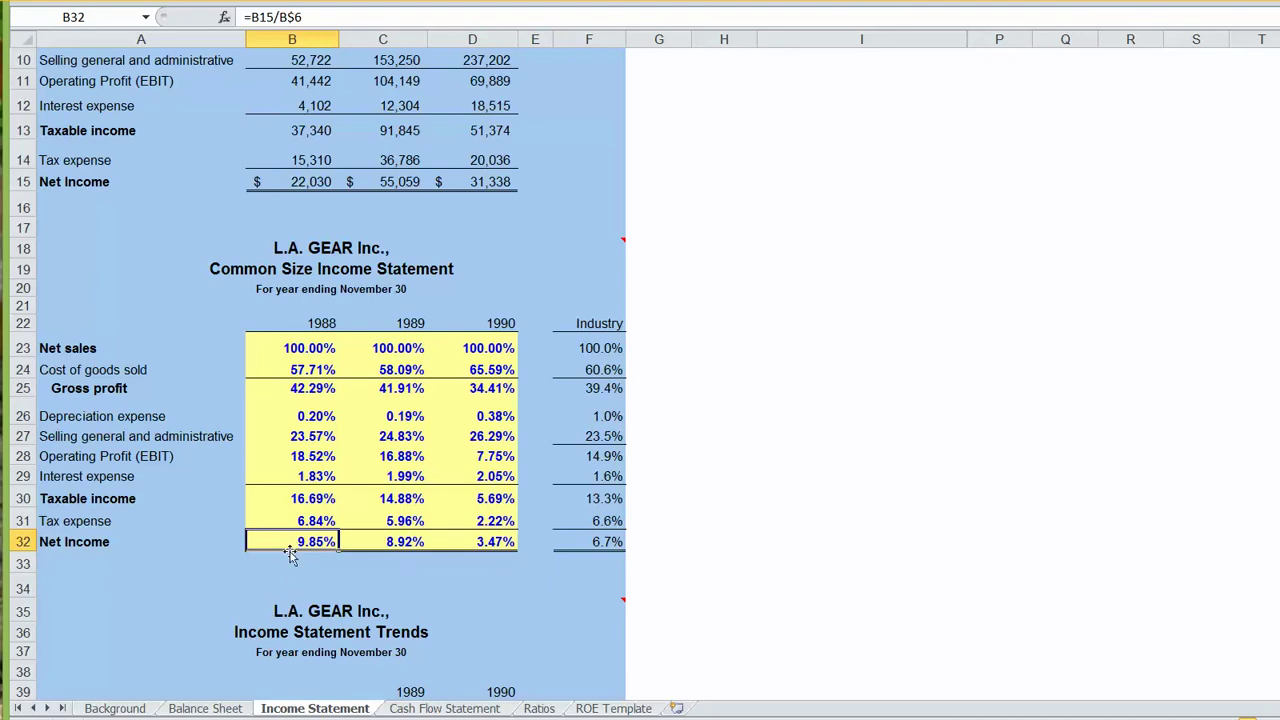
{"action": "left_click", "coordinate": [466, 541]}
{"action": "mouse_move", "coordinate": [494, 601]}
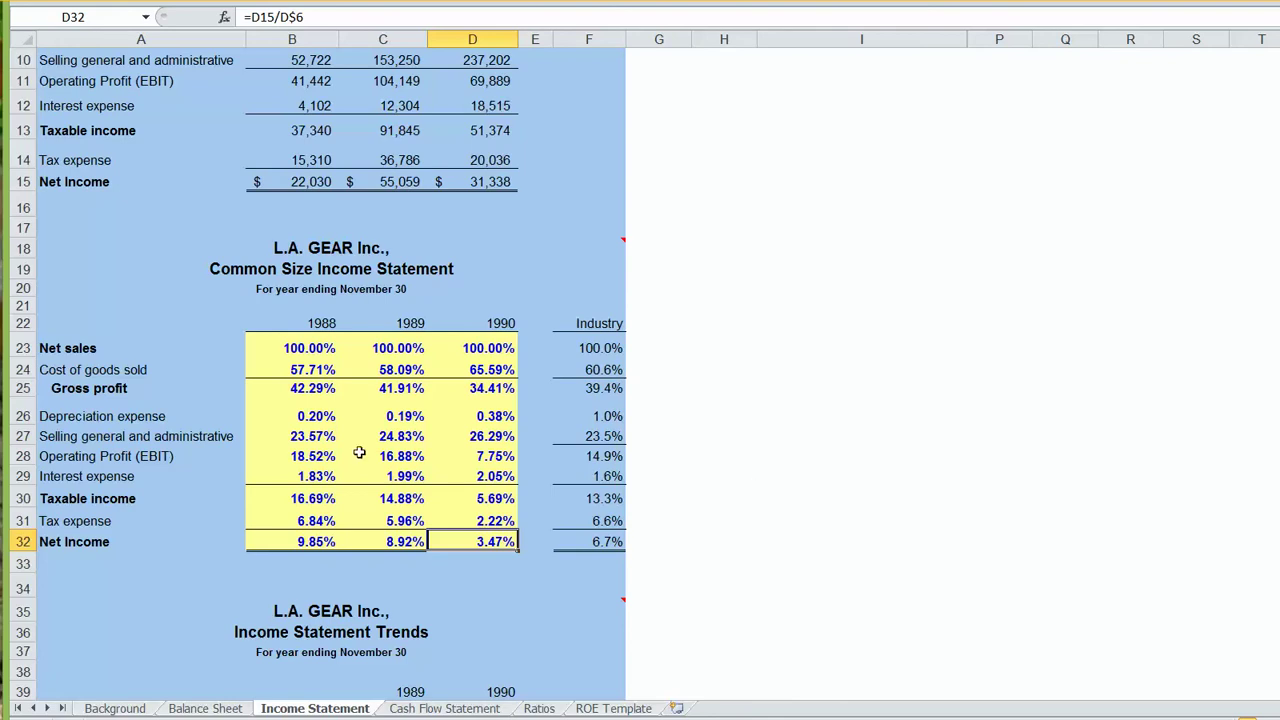
{"action": "left_click_drag", "start_coordinate": [281, 375], "coordinate": [450, 374]}
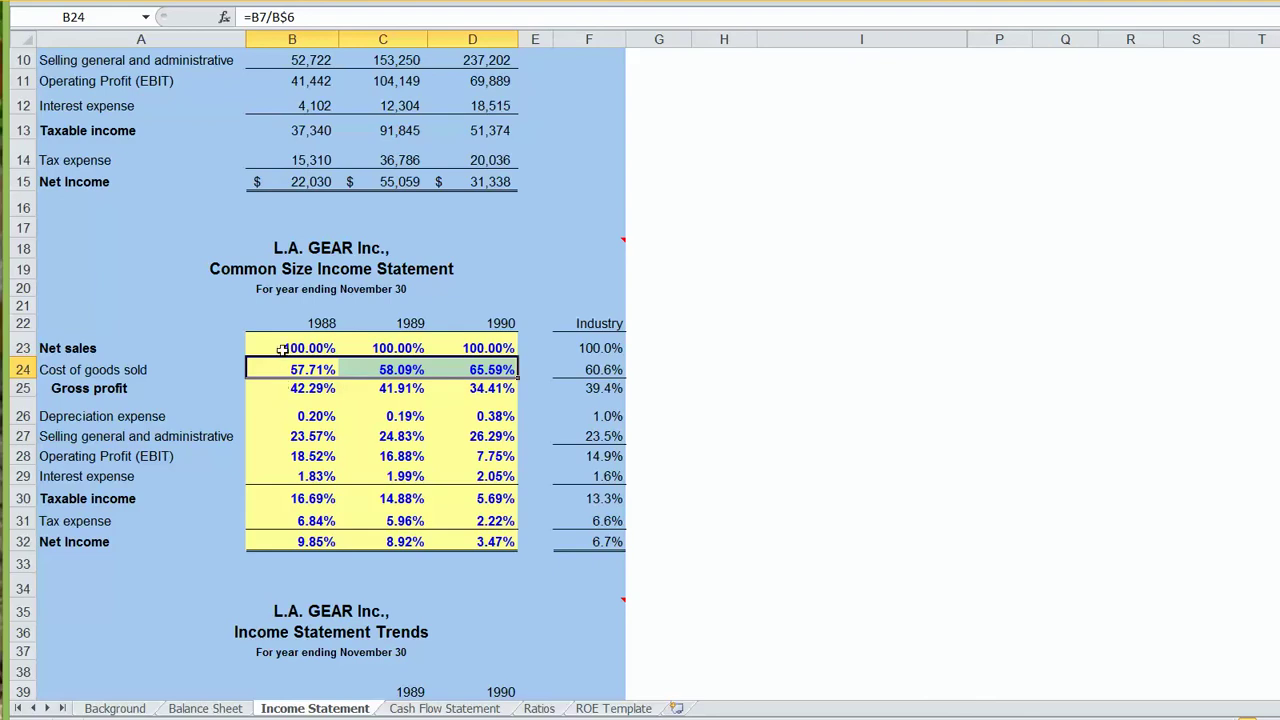
{"action": "left_click", "coordinate": [477, 369]}
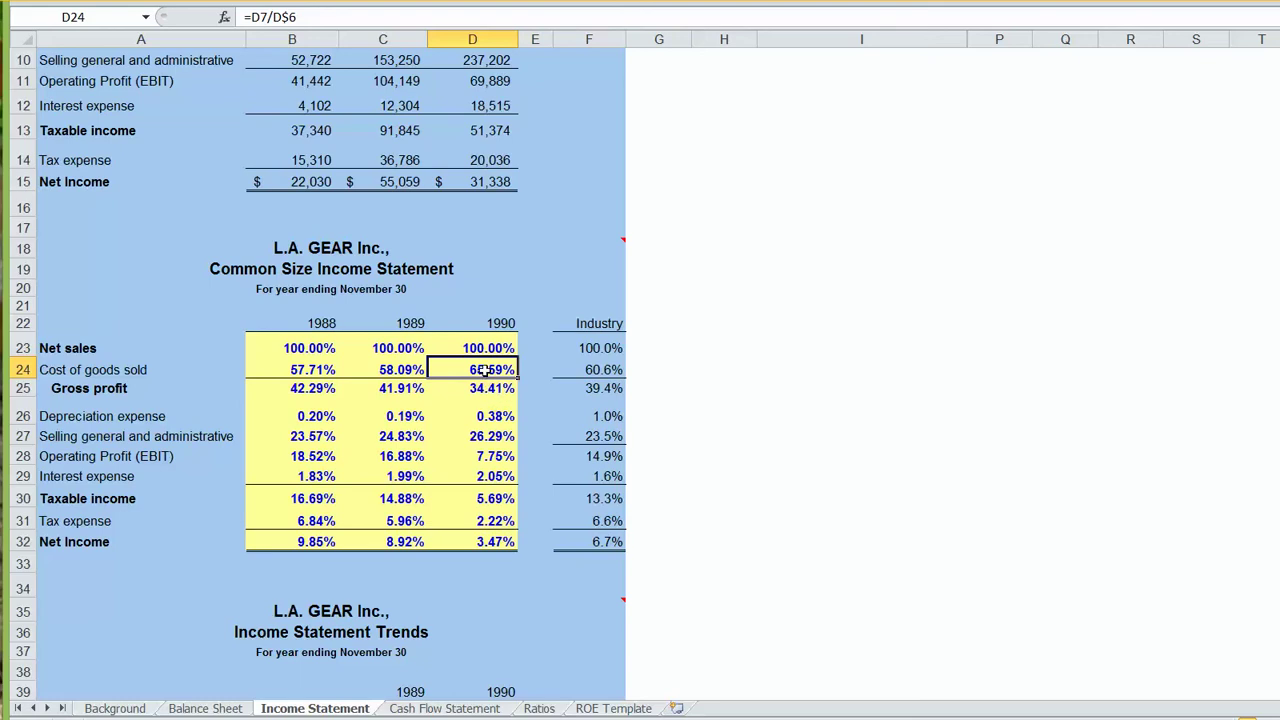
{"action": "left_click", "coordinate": [588, 370]}
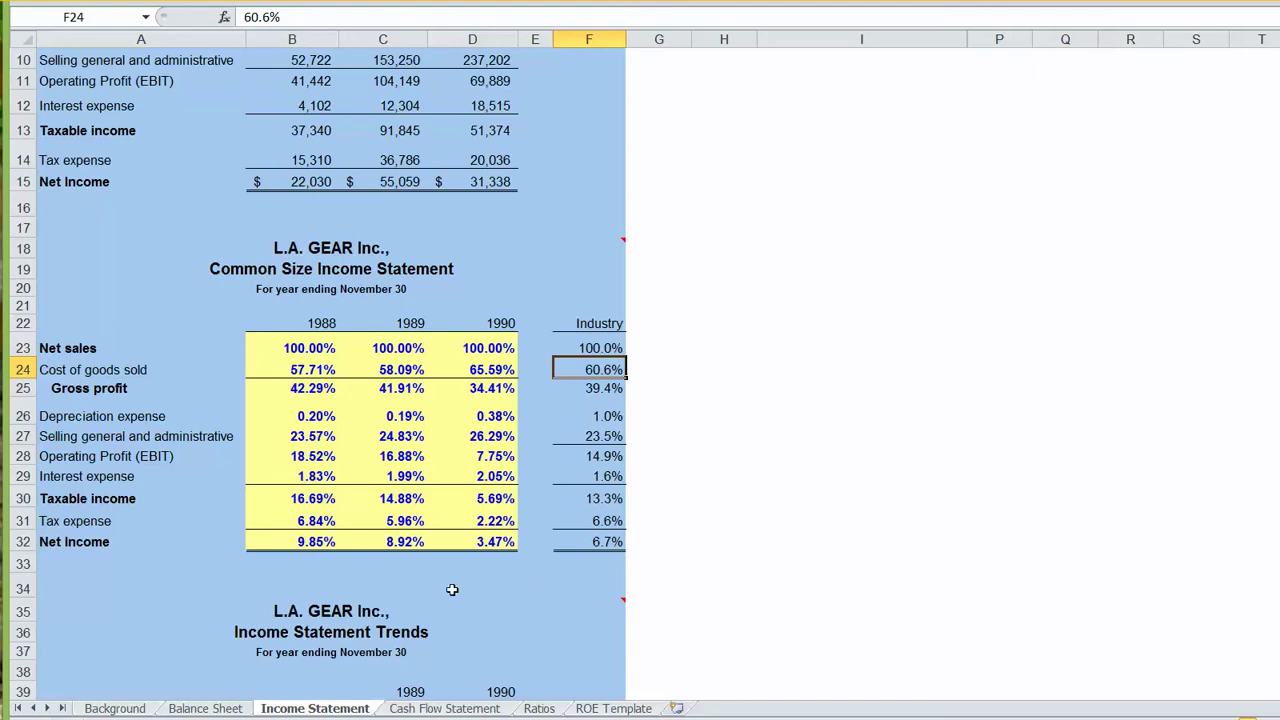
{"action": "mouse_move", "coordinate": [394, 597]}
Step: Examine the 1988 to 1990 common-size percentages for Selling general and administrative, Tax expense and Taxable income
{"action": "left_click_drag", "start_coordinate": [300, 440], "coordinate": [443, 450]}
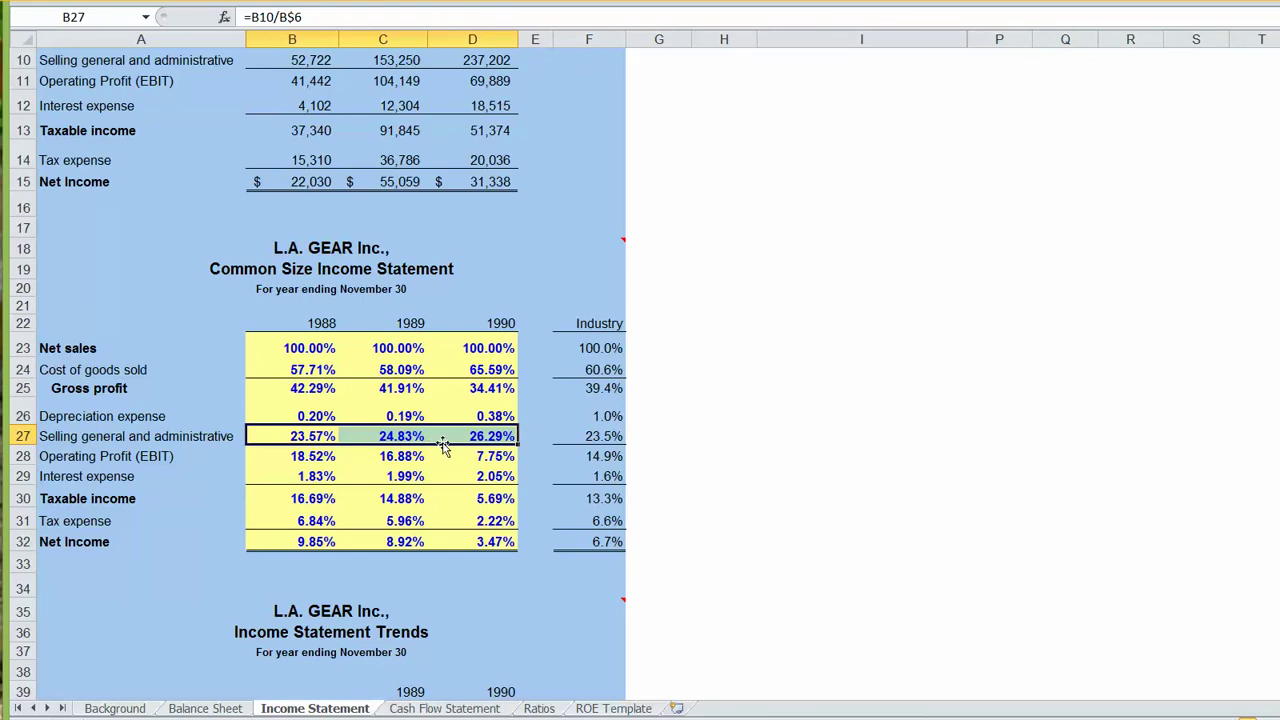
{"action": "left_click", "coordinate": [304, 442]}
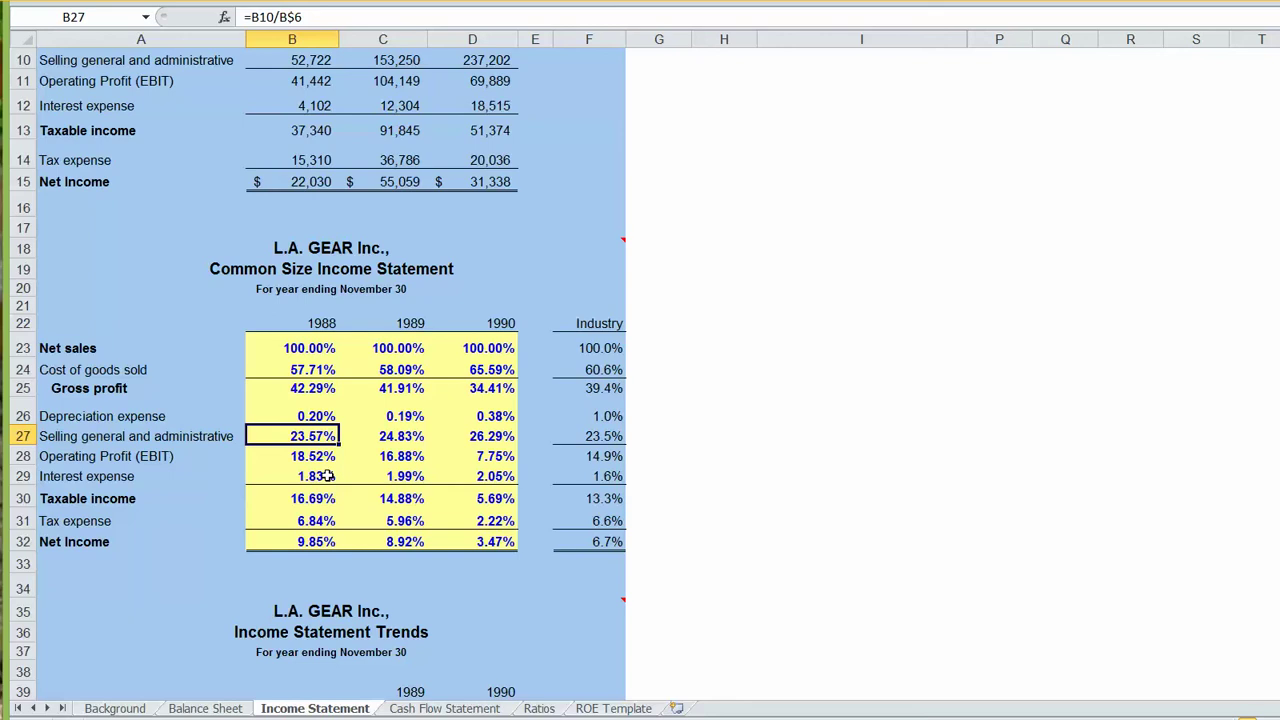
{"action": "left_click", "coordinate": [472, 437]}
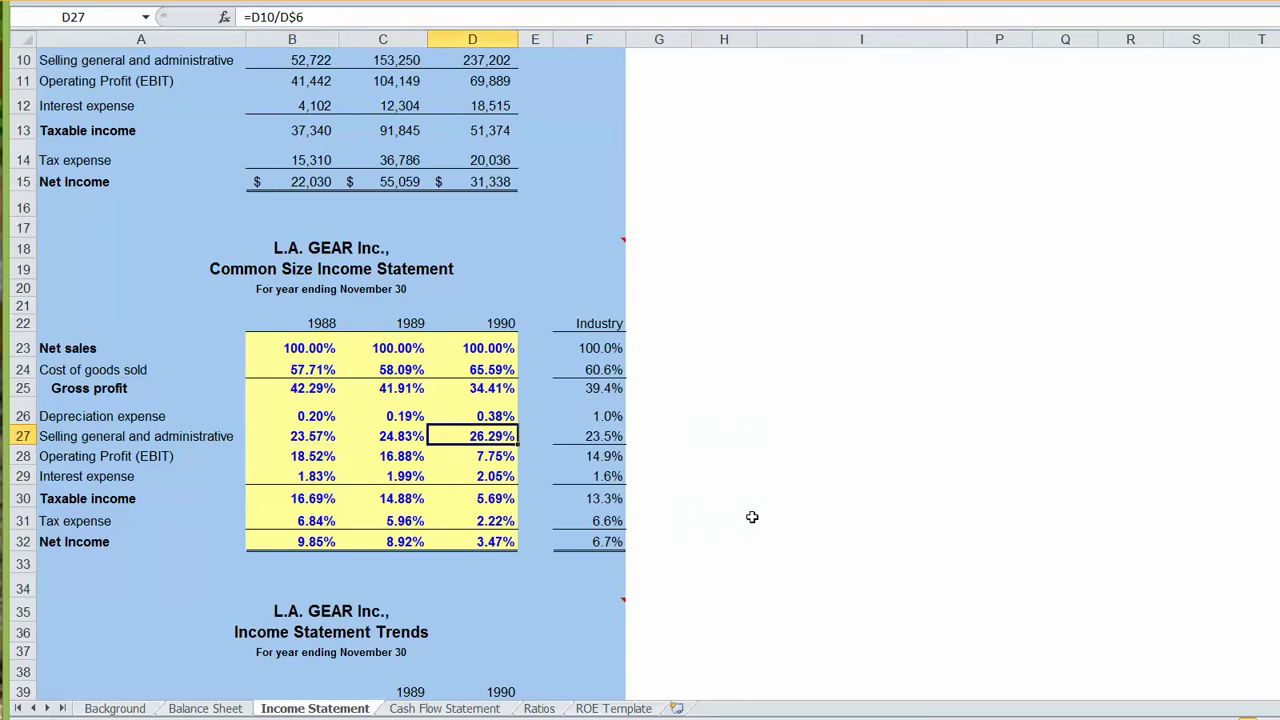
{"action": "left_click", "coordinate": [299, 521]}
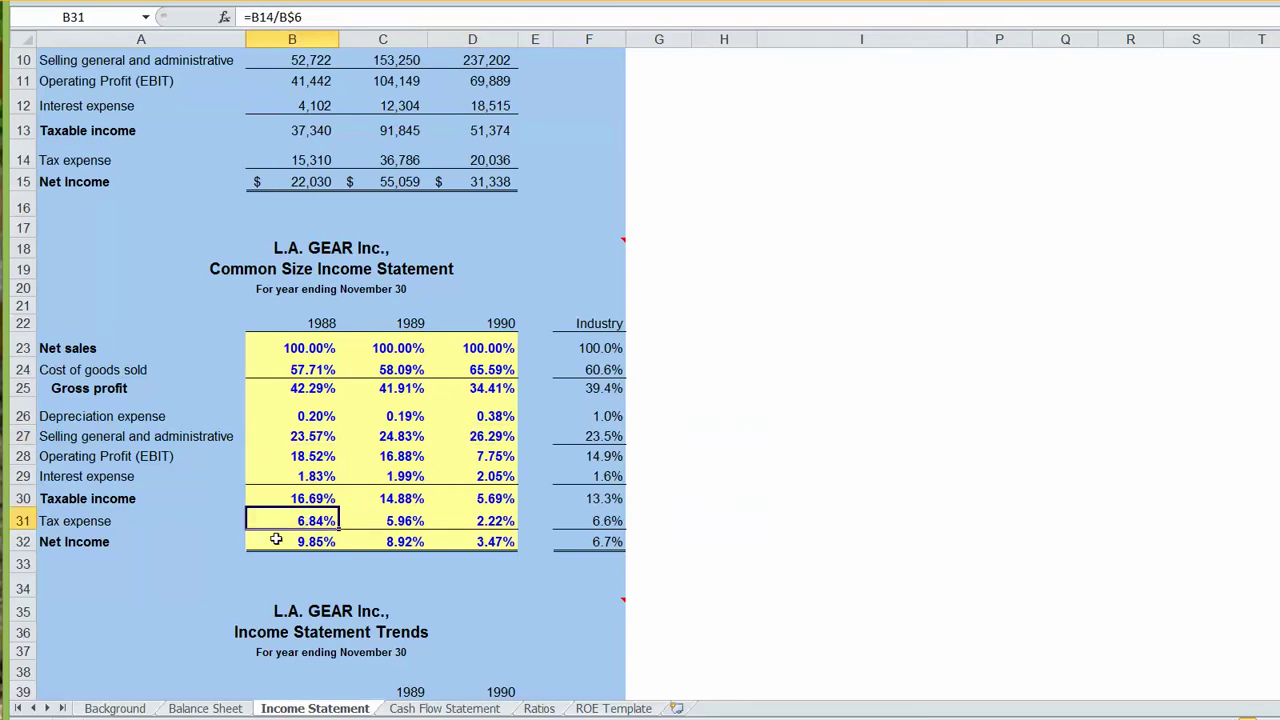
{"action": "left_click", "coordinate": [494, 521]}
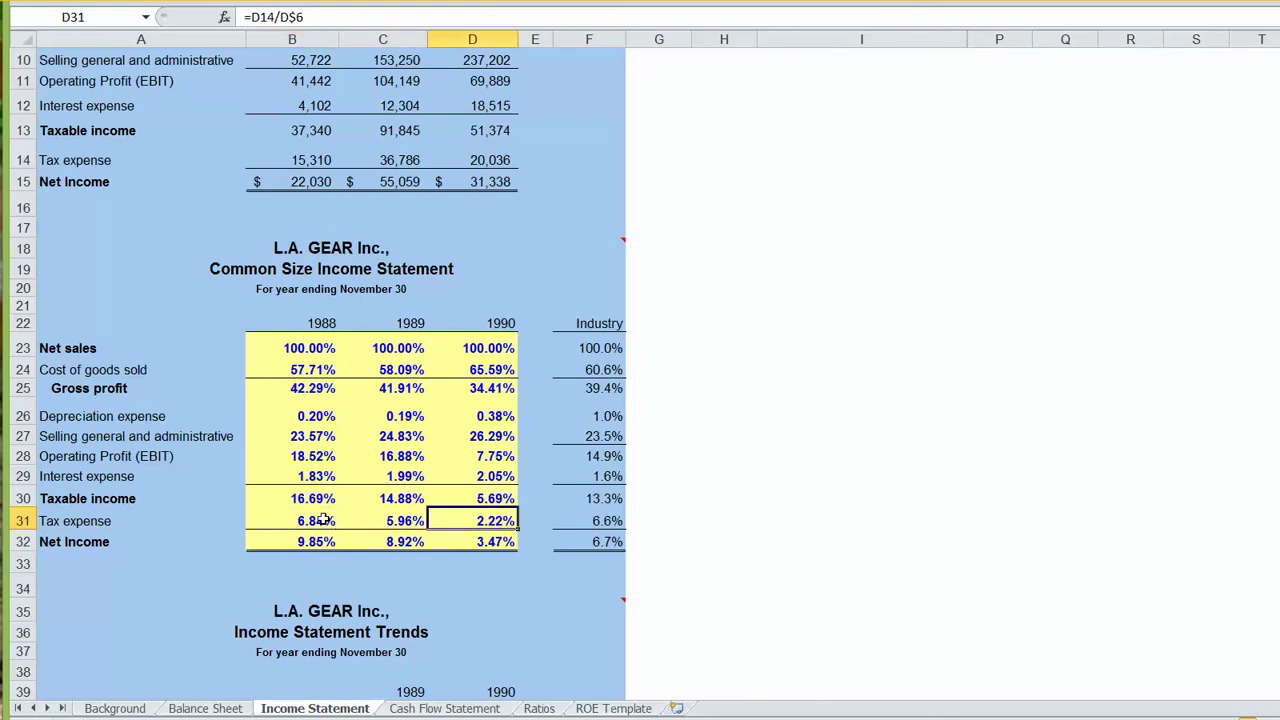
{"action": "left_click_drag", "start_coordinate": [297, 505], "coordinate": [470, 500]}
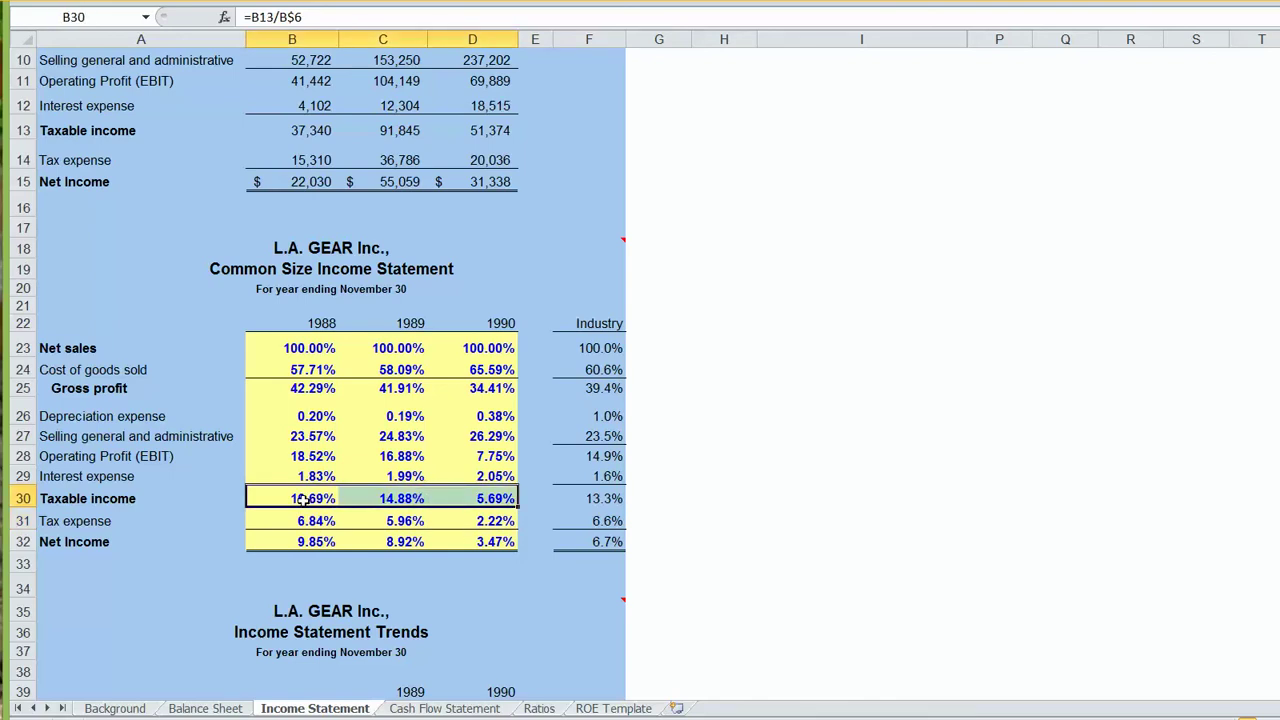
{"action": "left_click", "coordinate": [466, 499]}
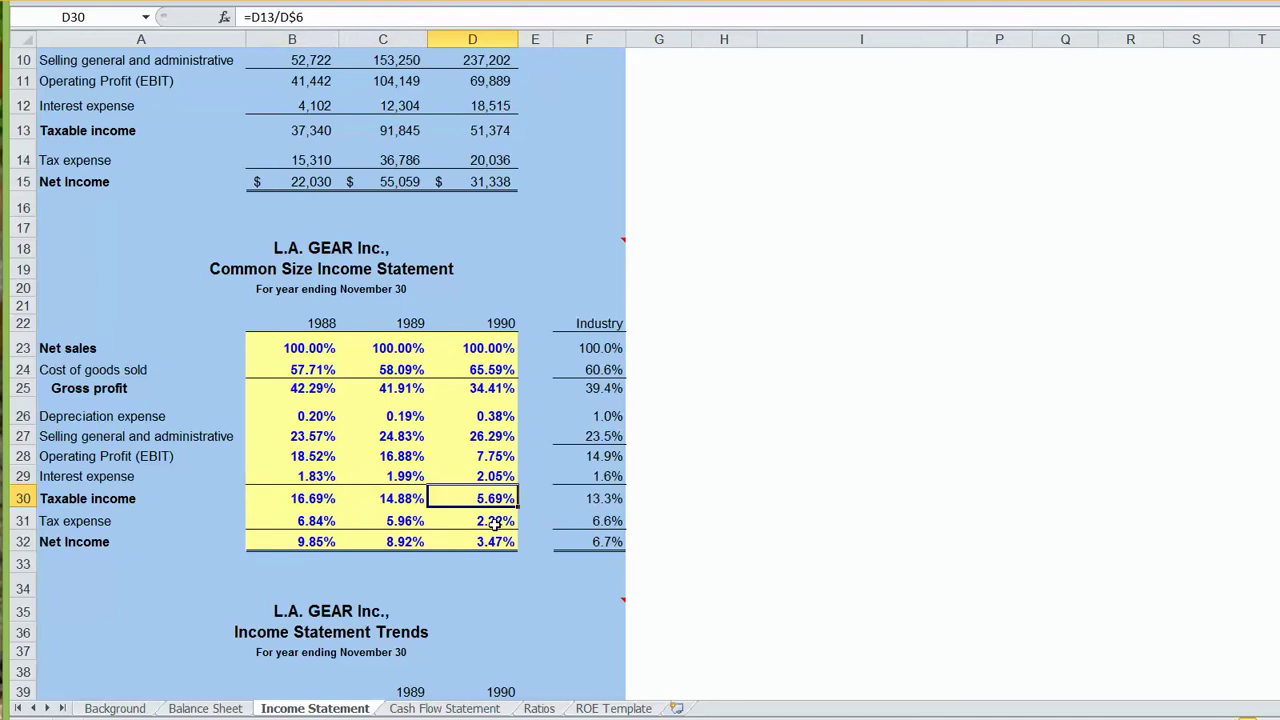
{"action": "mouse_move", "coordinate": [511, 599]}
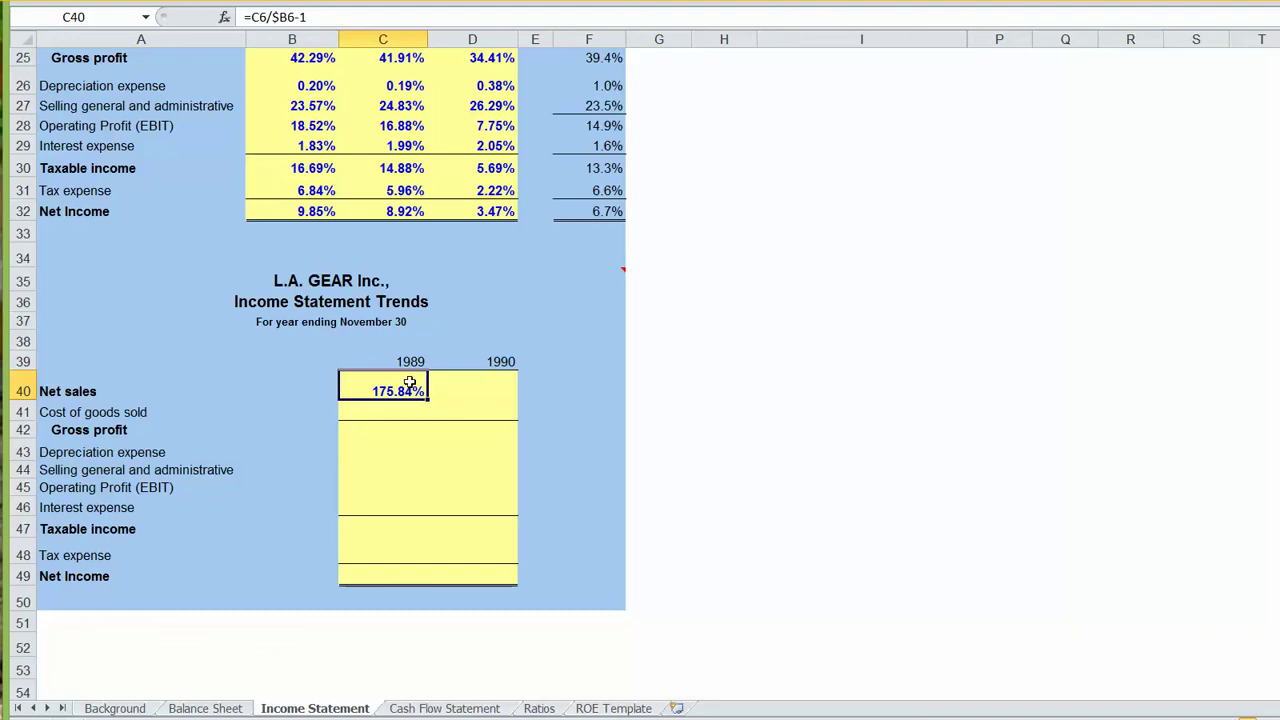
Step: Replace the 1989 Net sales entry in C40 of the Income Statement Trends with the formula =C6/$B6
{"action": "key", "text": "Delete"}
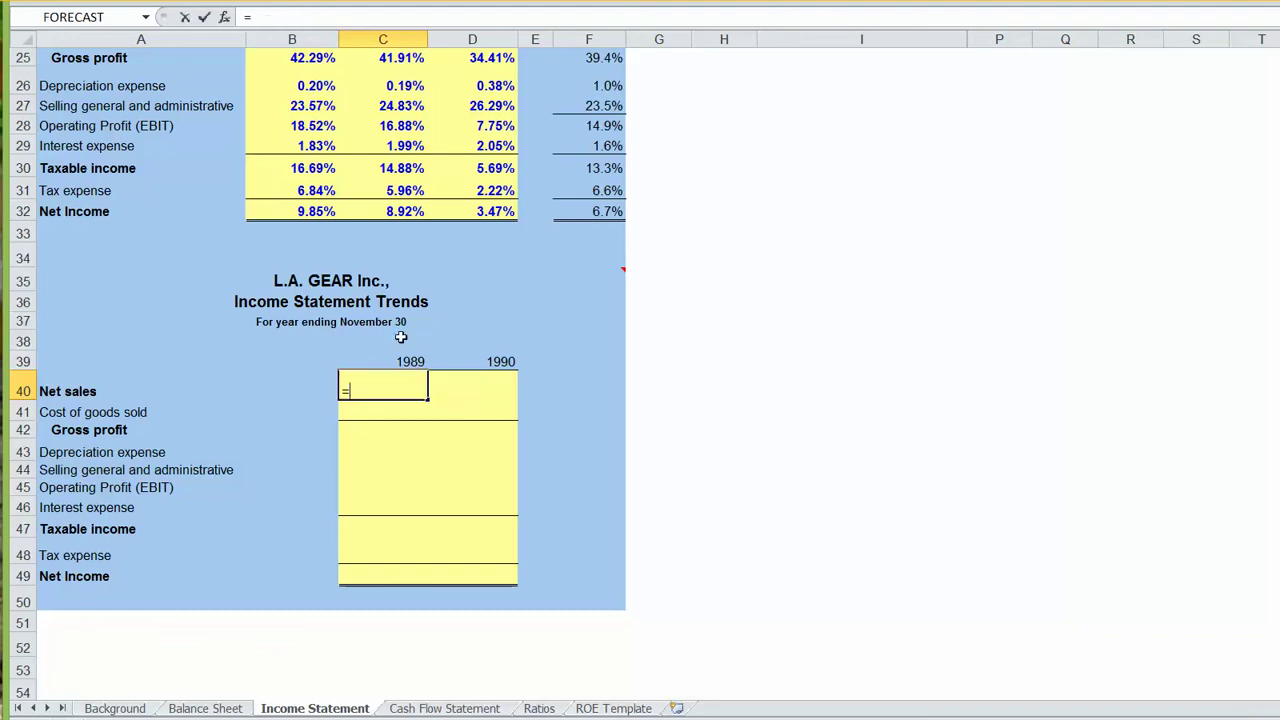
{"action": "type", "text": "="}
{"action": "scroll", "coordinate": [410, 250], "scroll_direction": "up", "scroll_amount": 7}
{"action": "left_click", "coordinate": [398, 105]}
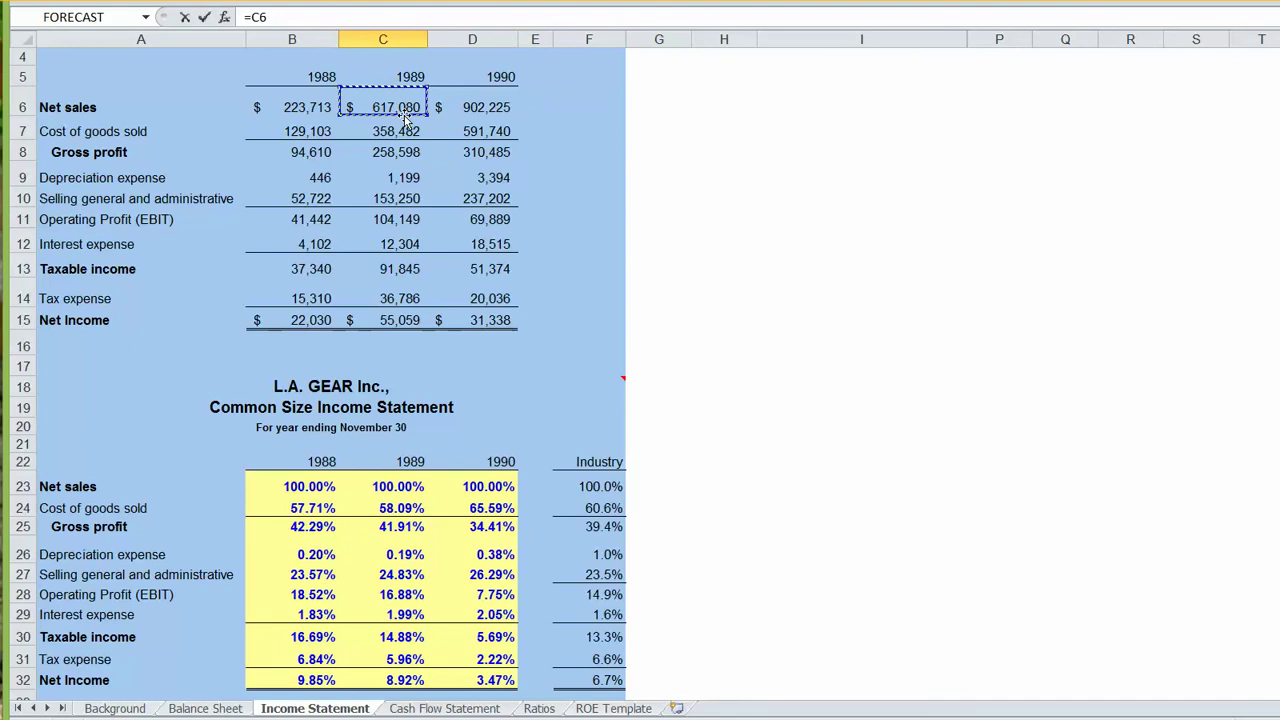
{"action": "type", "text": "/"}
{"action": "left_click", "coordinate": [267, 109]}
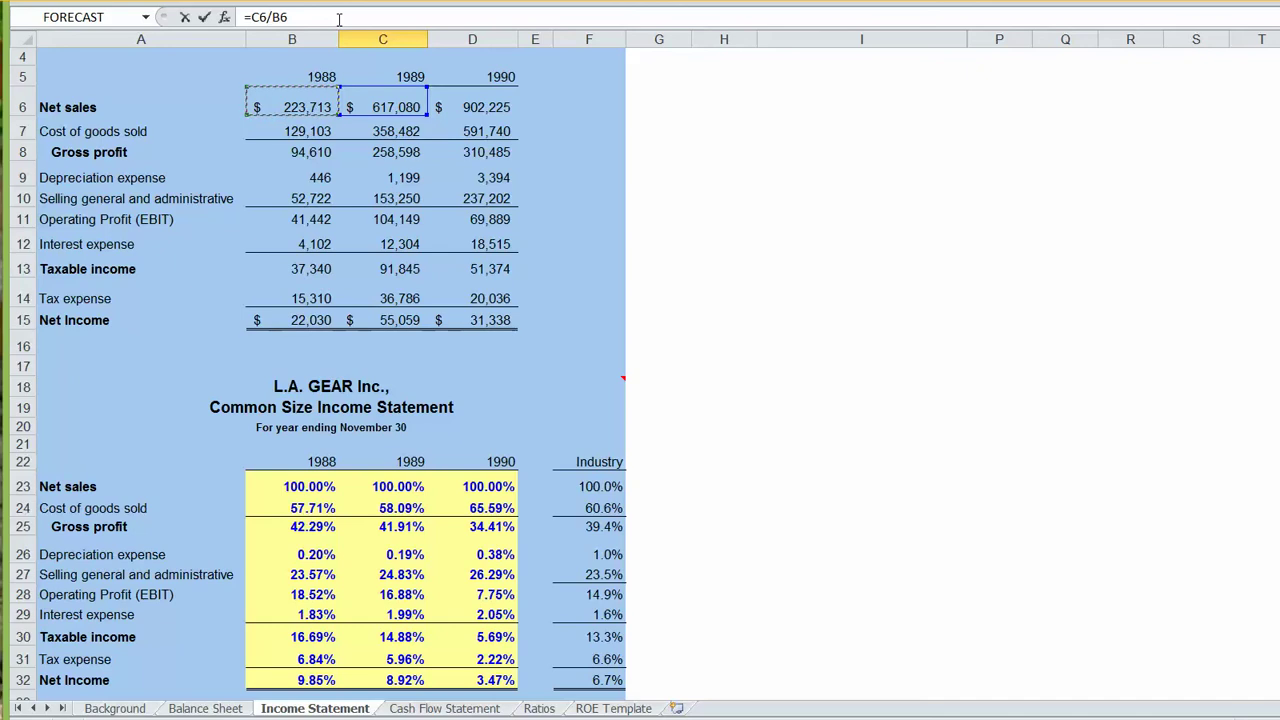
{"action": "key", "text": "F4"}
{"action": "key", "text": "F4"}
{"action": "key", "text": "F4"}
{"action": "key", "text": "Return"}
Step: Subtract 1 in the 1989 Net sales trend formula so C40 reads =C6/$B6-1
{"action": "left_click", "coordinate": [378, 392]}
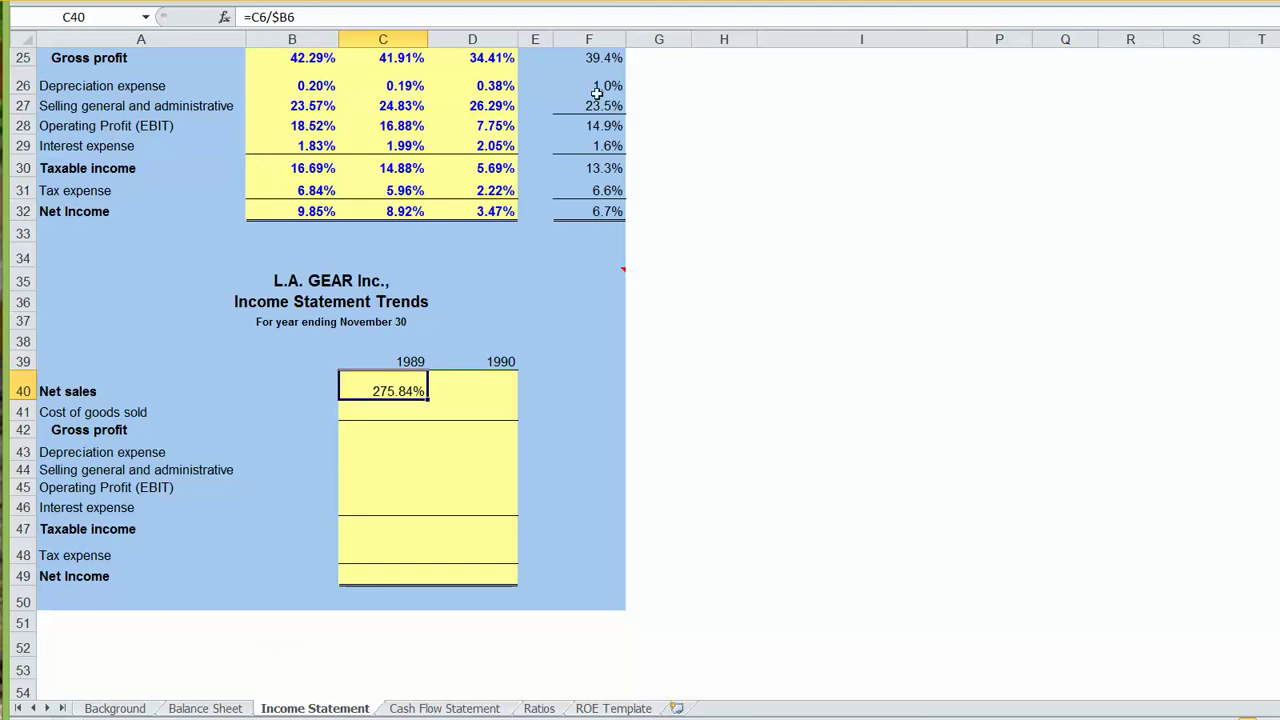
{"action": "left_click", "coordinate": [305, 14]}
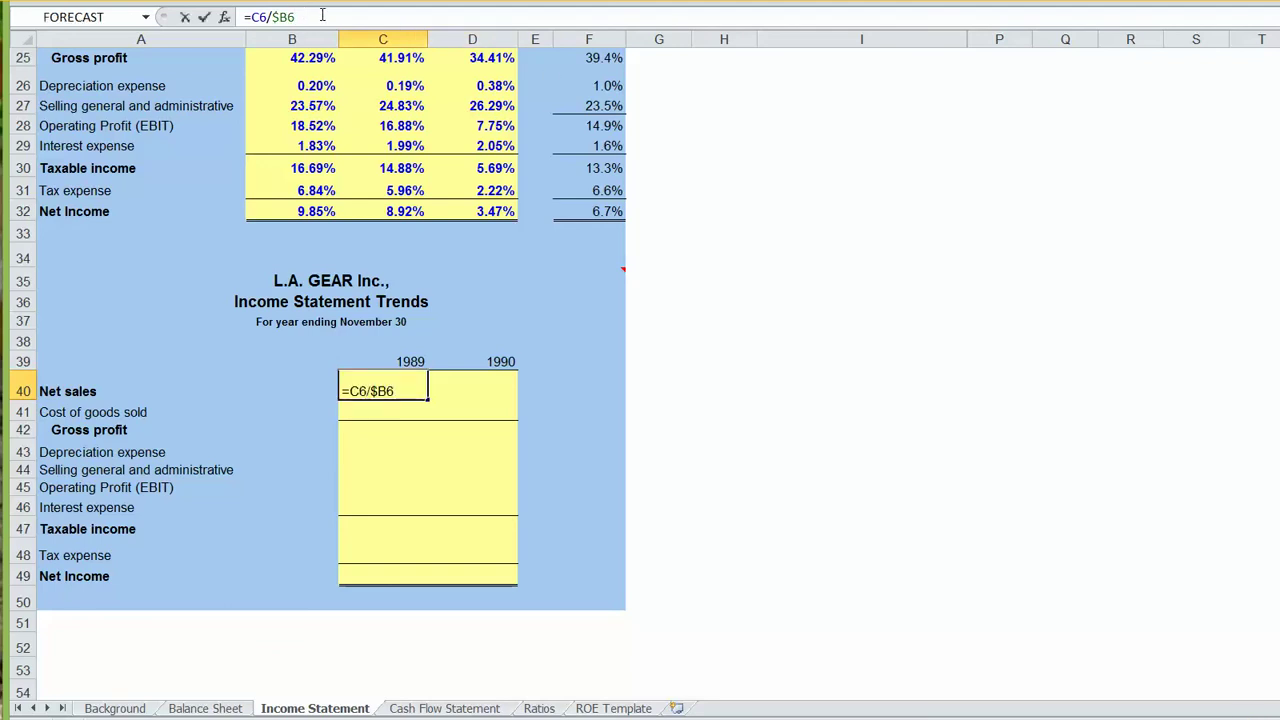
{"action": "type", "text": "-1"}
{"action": "key", "text": "Return"}
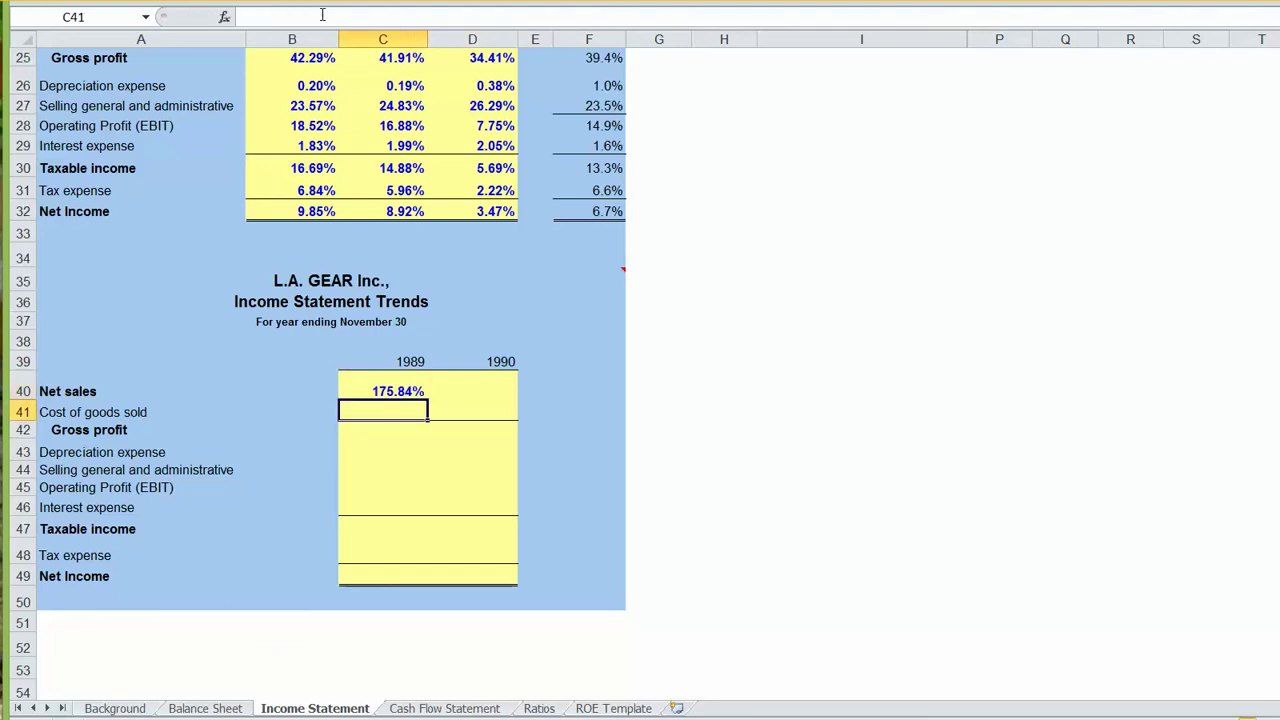
Step: Fill the C40 growth formula across to 1990 and down through D49 for all Income Statement Trends rows
{"action": "left_click", "coordinate": [420, 386]}
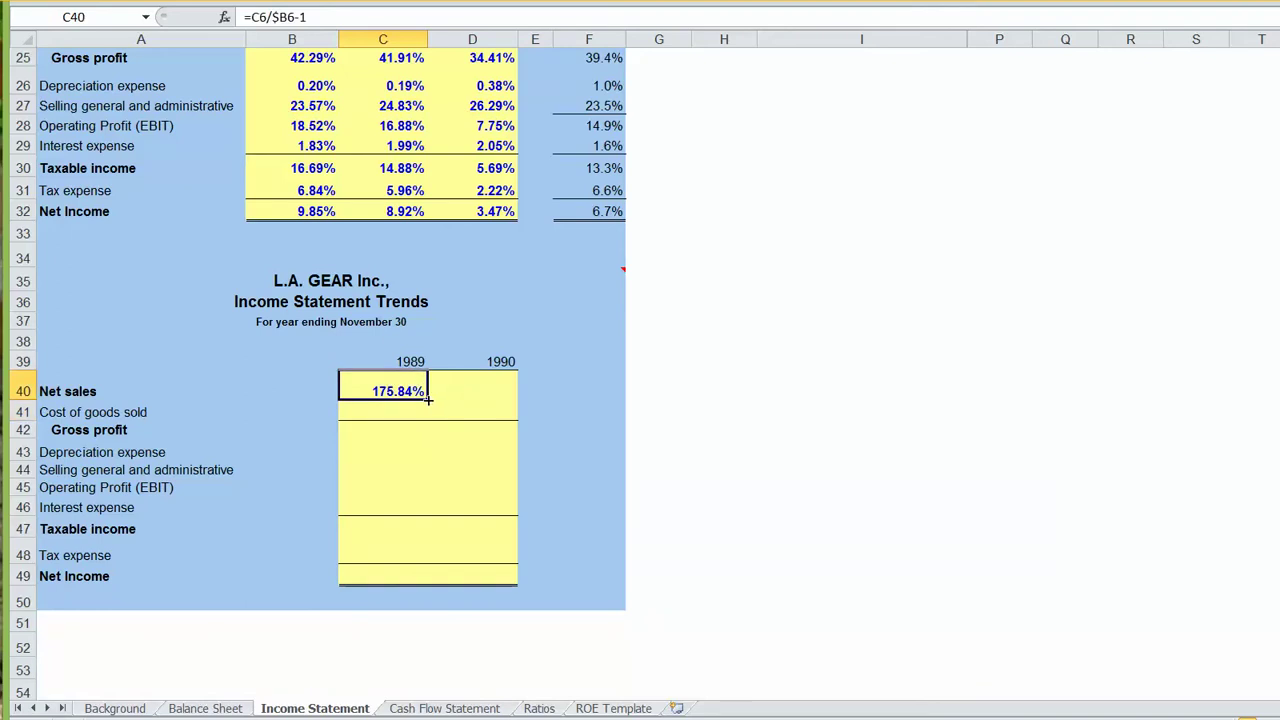
{"action": "left_click_drag", "start_coordinate": [427, 398], "coordinate": [518, 396]}
{"action": "left_click", "coordinate": [512, 390]}
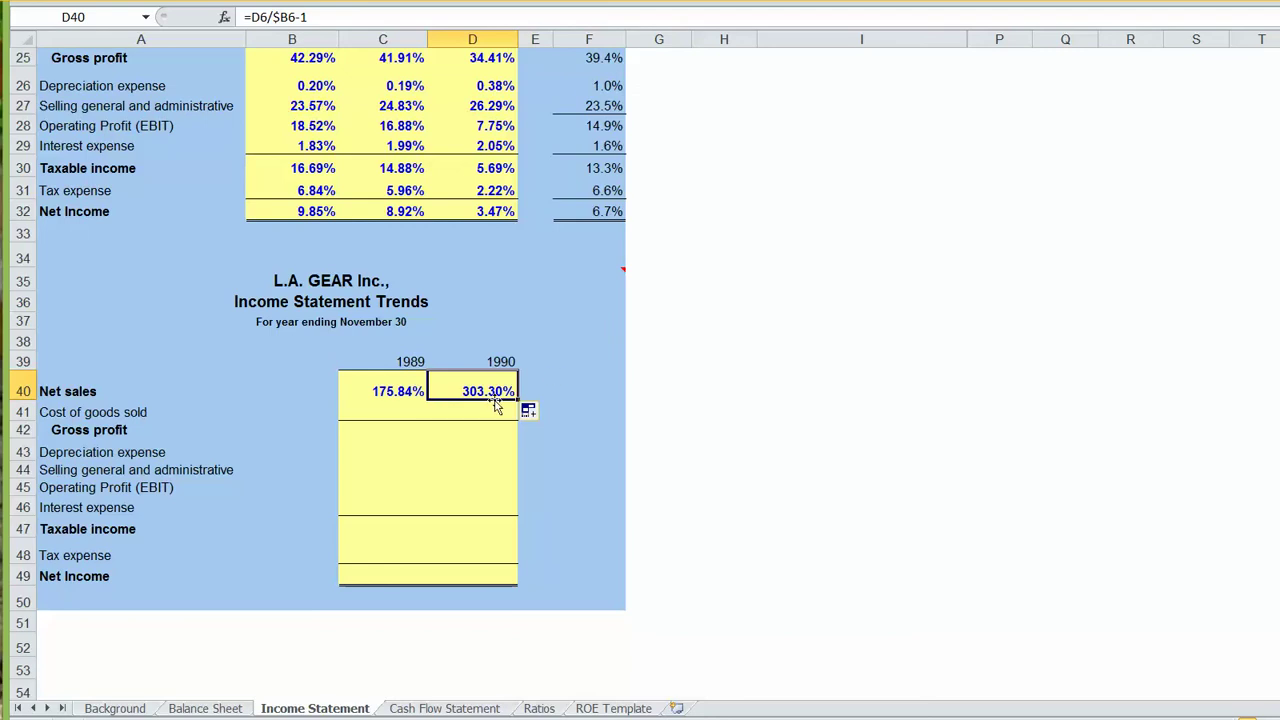
{"action": "left_click", "coordinate": [395, 393]}
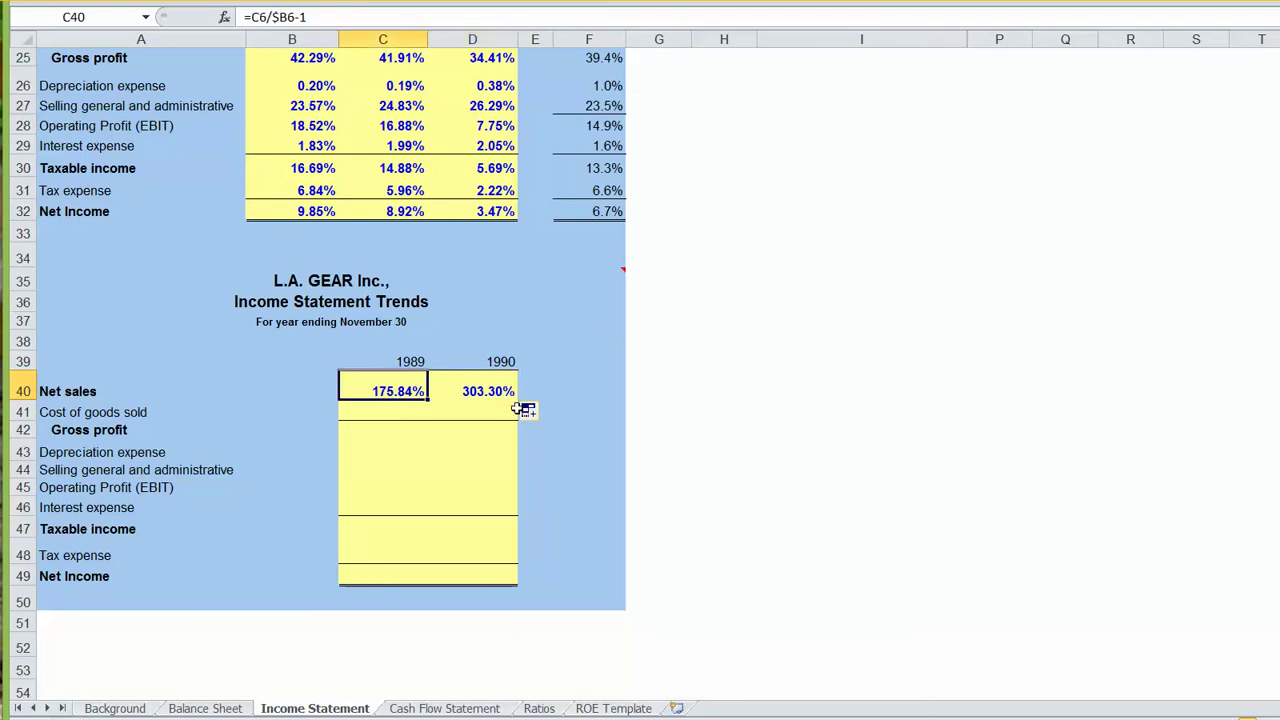
{"action": "left_click", "coordinate": [485, 391]}
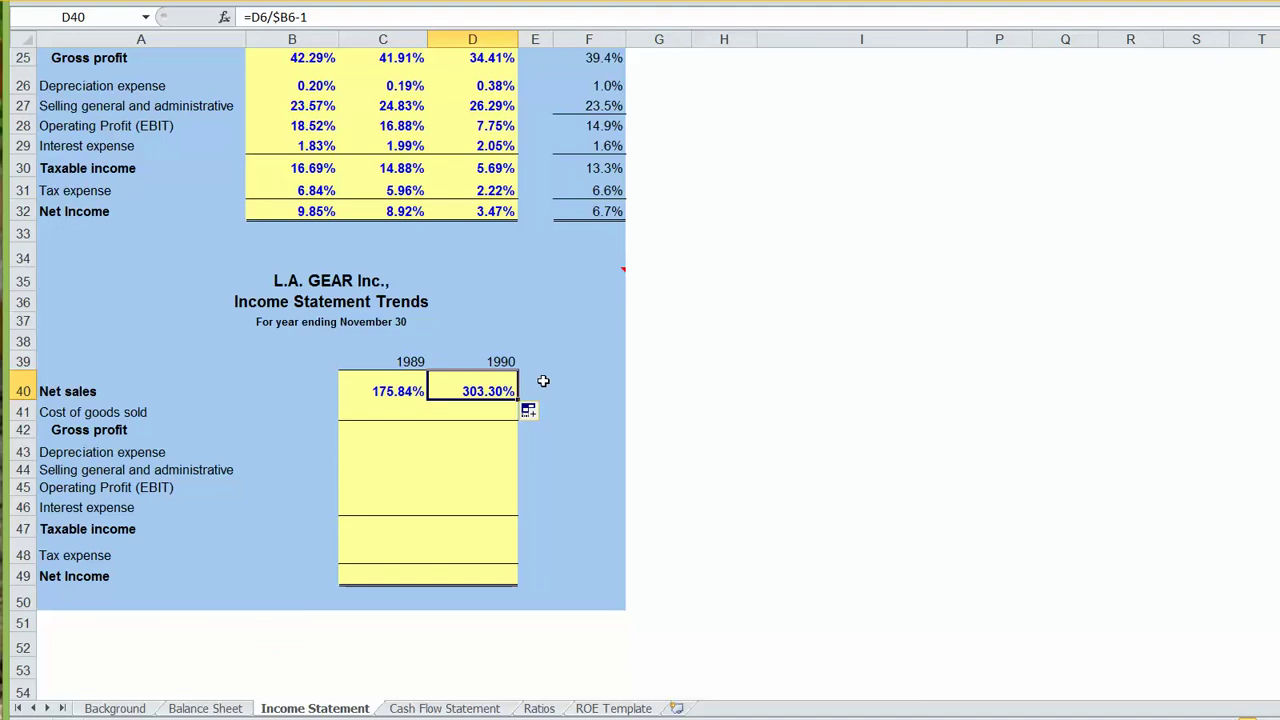
{"action": "left_click_drag", "start_coordinate": [395, 393], "coordinate": [518, 585]}
{"action": "left_click", "coordinate": [1279, 281]}
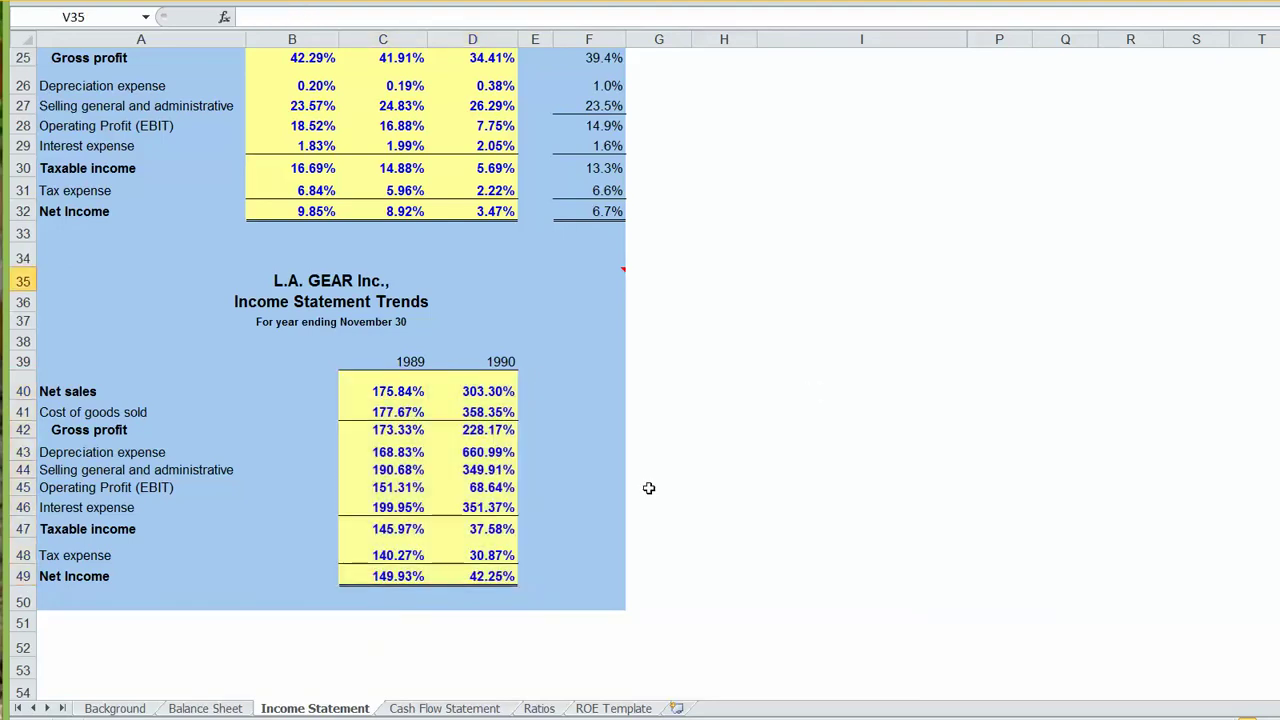
Step: Compare the growth trends for Net sales, Net Income, Cost of goods sold and Depreciation expense since 1988
{"action": "left_click", "coordinate": [498, 390]}
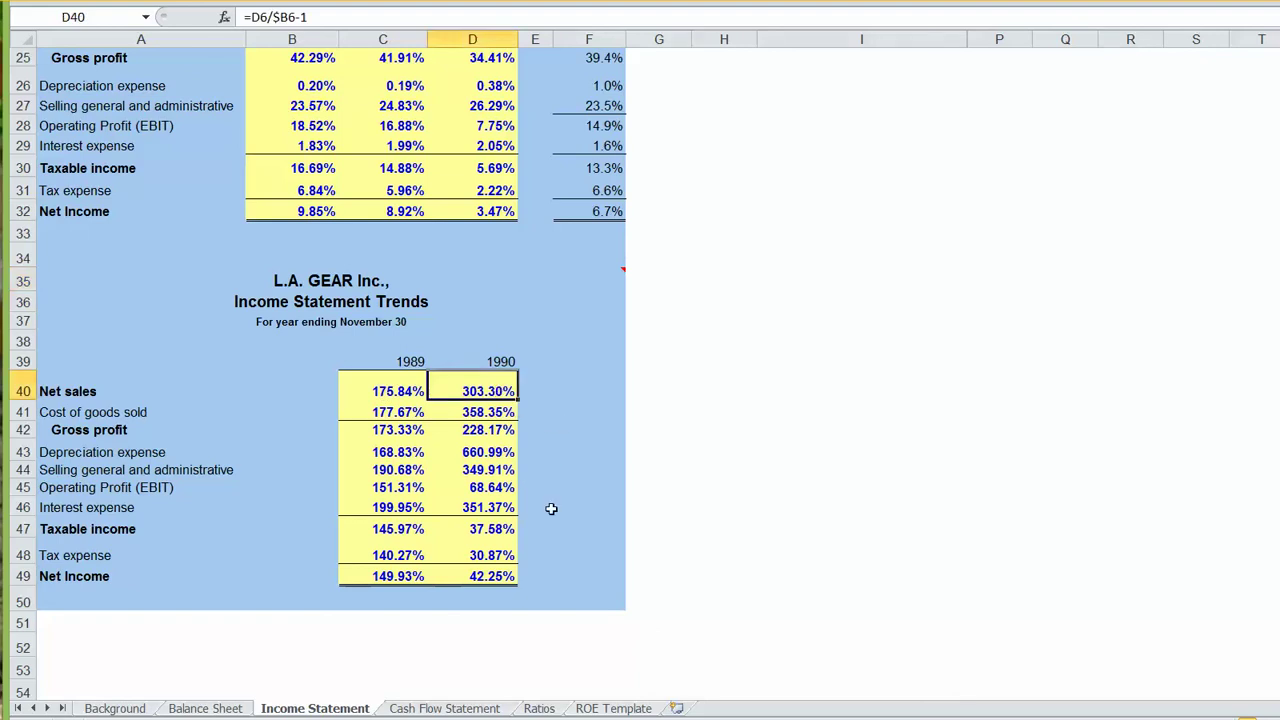
{"action": "left_click", "coordinate": [494, 577]}
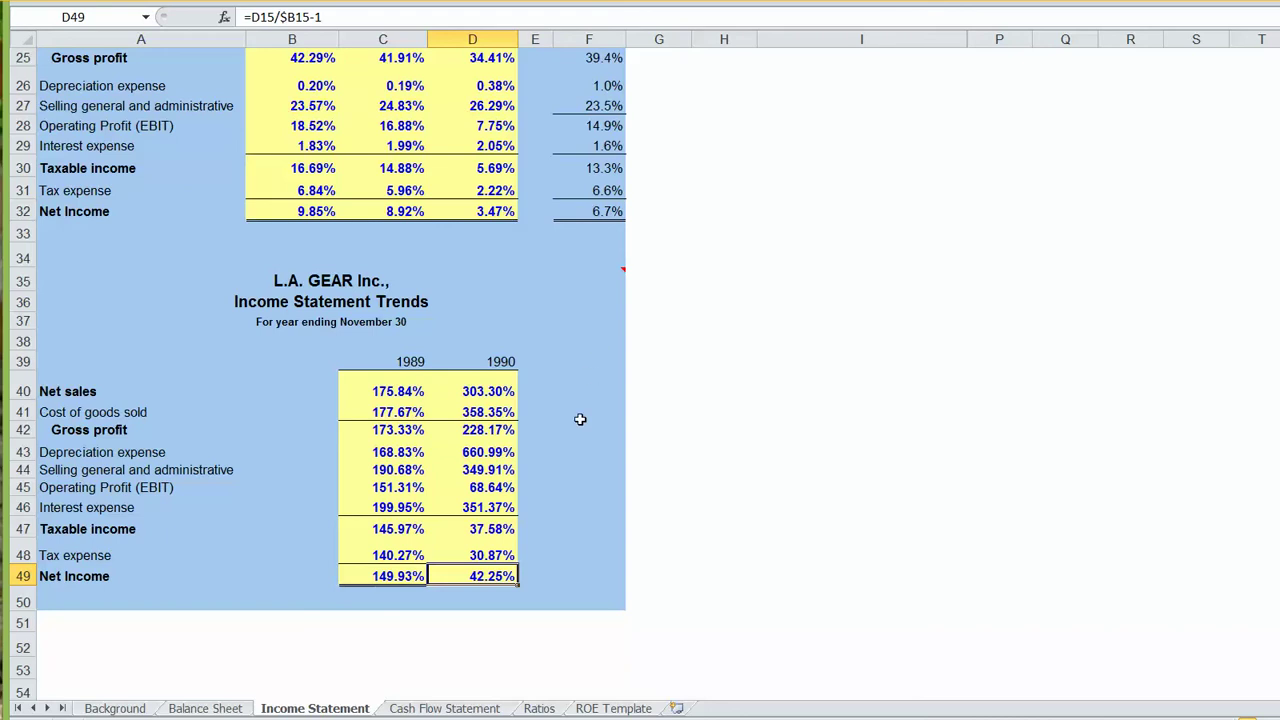
{"action": "left_click_drag", "start_coordinate": [384, 396], "coordinate": [503, 395]}
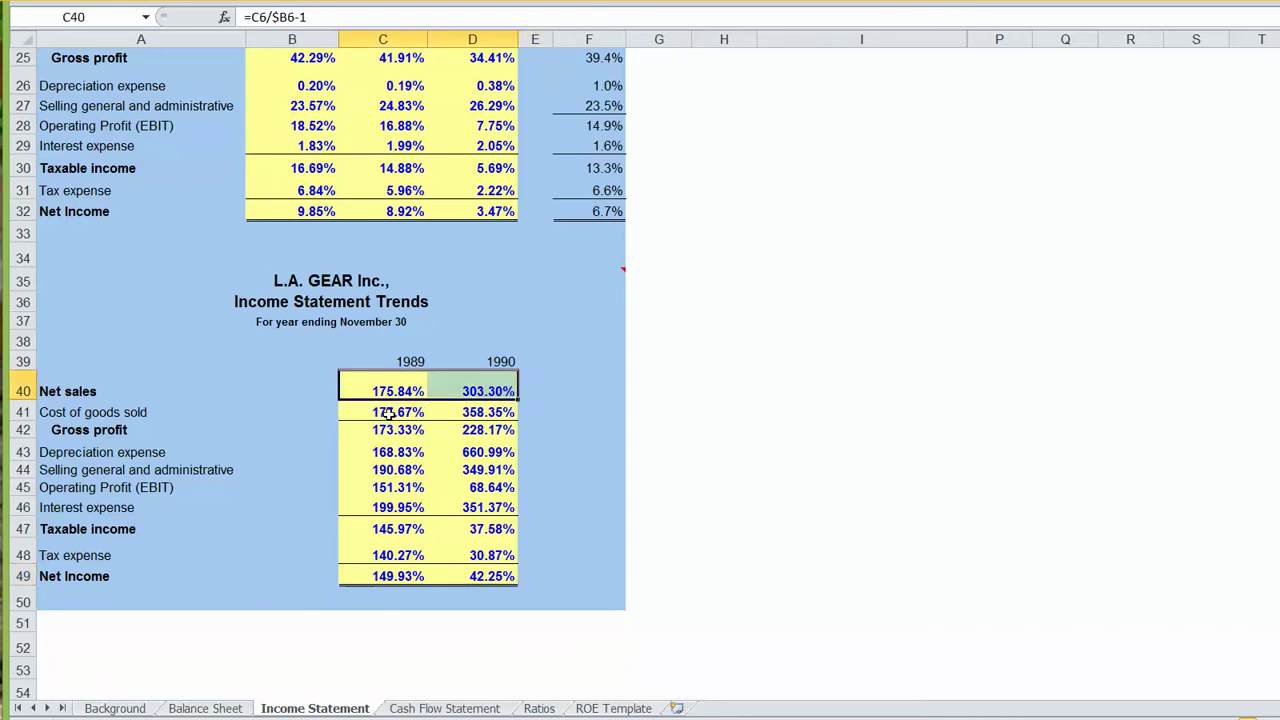
{"action": "left_click_drag", "start_coordinate": [388, 413], "coordinate": [473, 411]}
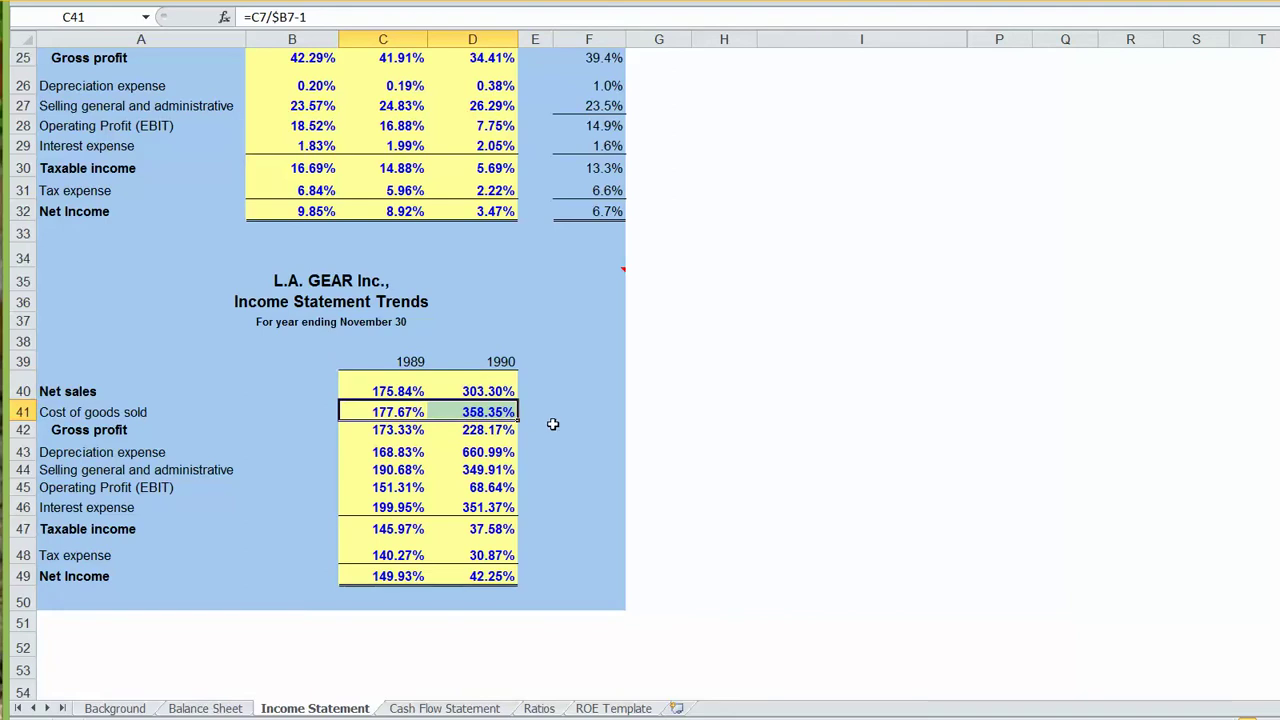
{"action": "left_click", "coordinate": [478, 453]}
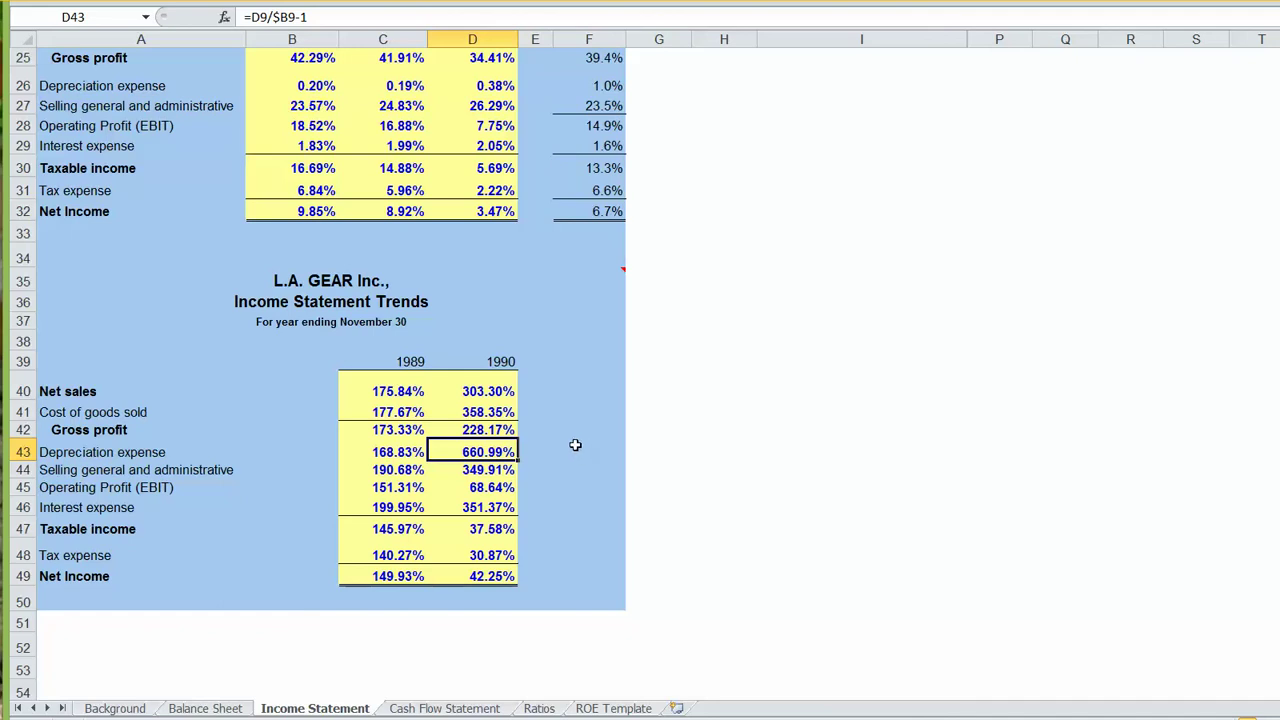
{"action": "scroll", "coordinate": [576, 442], "scroll_direction": "up", "scroll_amount": 1}
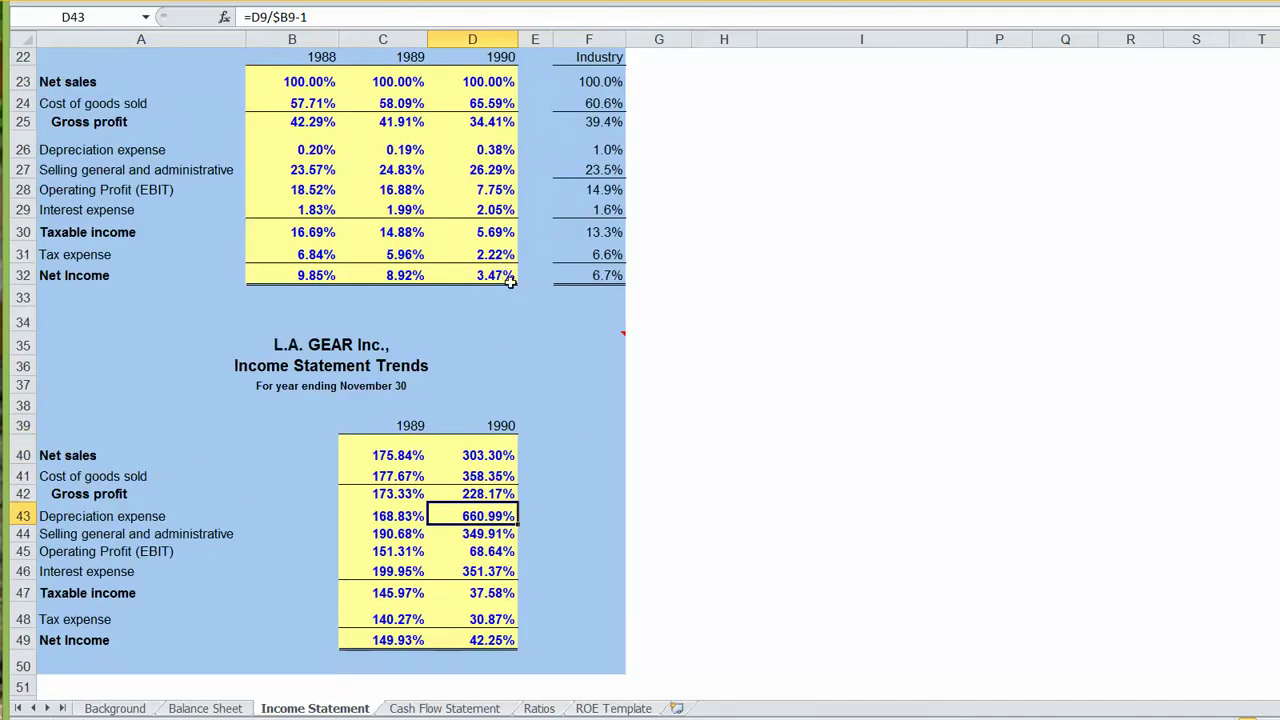